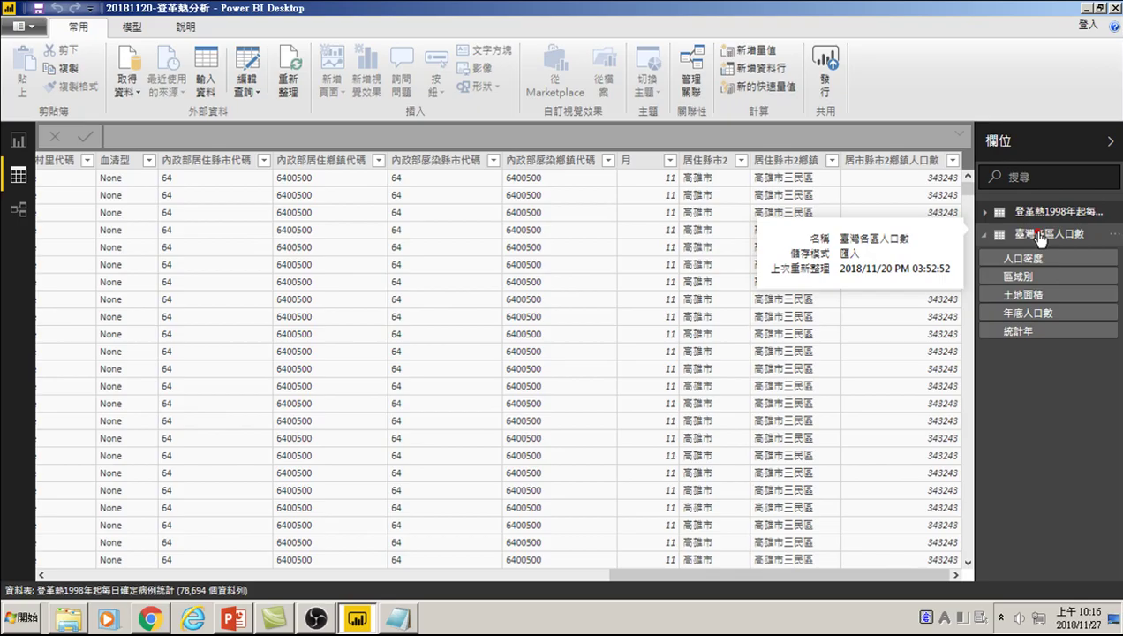
Display the 臺灣各區人口數 table's rows and expand its field list in the Fields pane
left_click(1034, 235)
left_click(1035, 235)
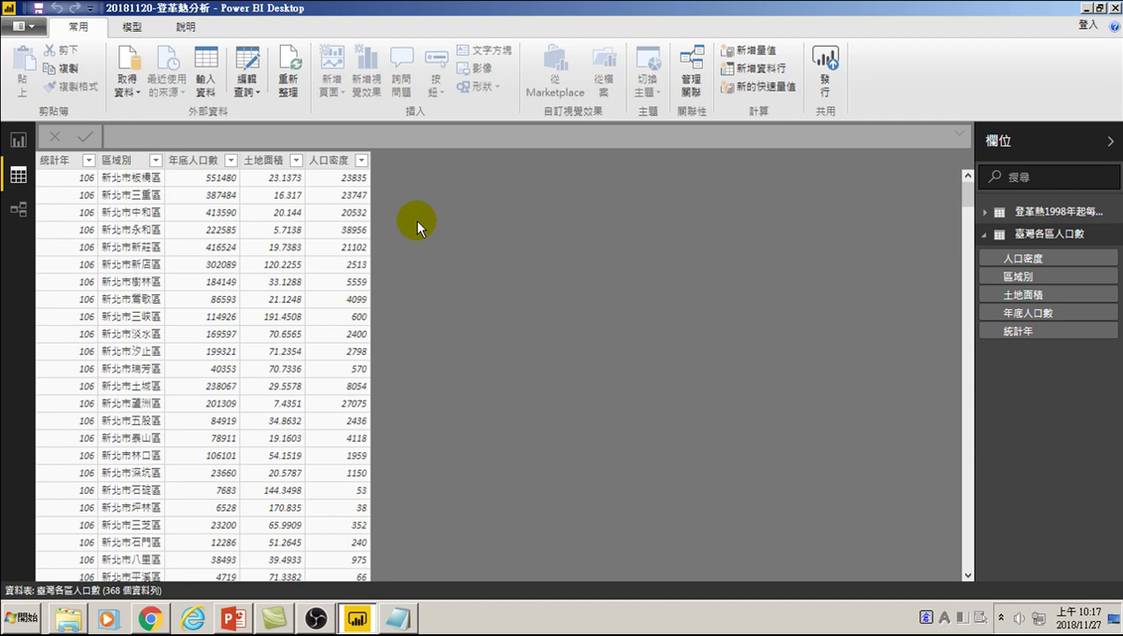
left_click(17, 209)
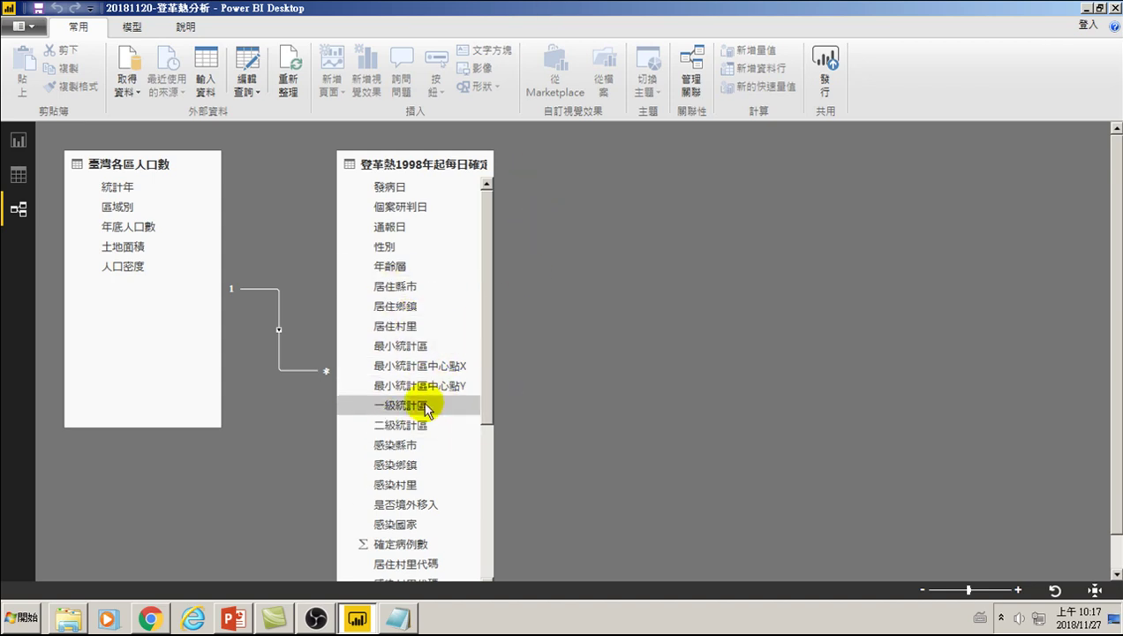
left_click_drag(484, 316, 486, 512)
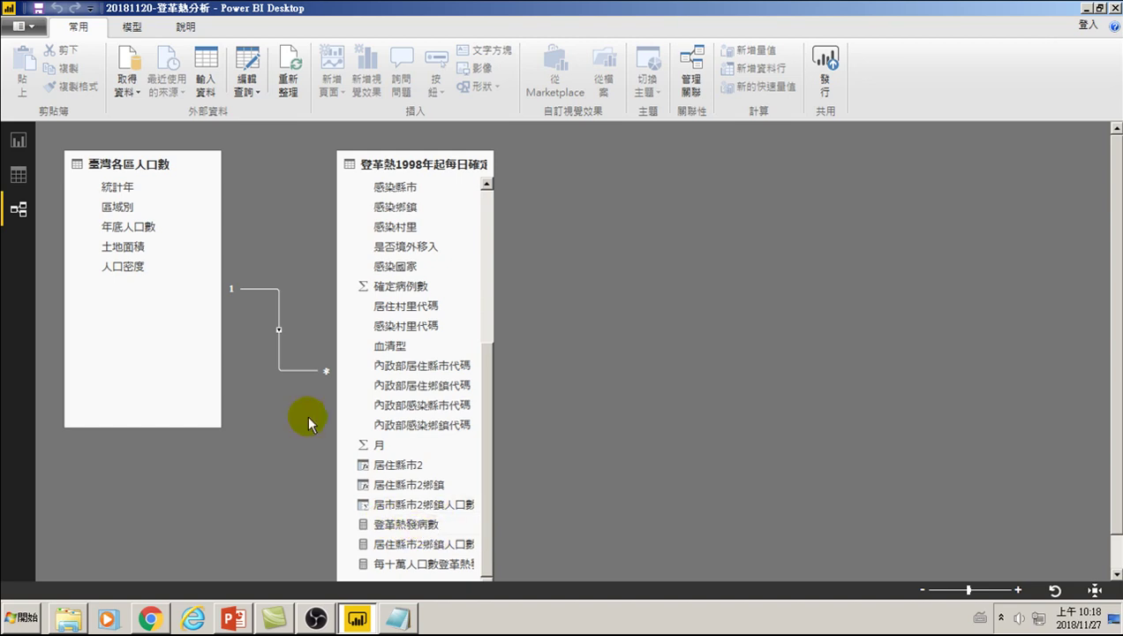
left_click(123, 210)
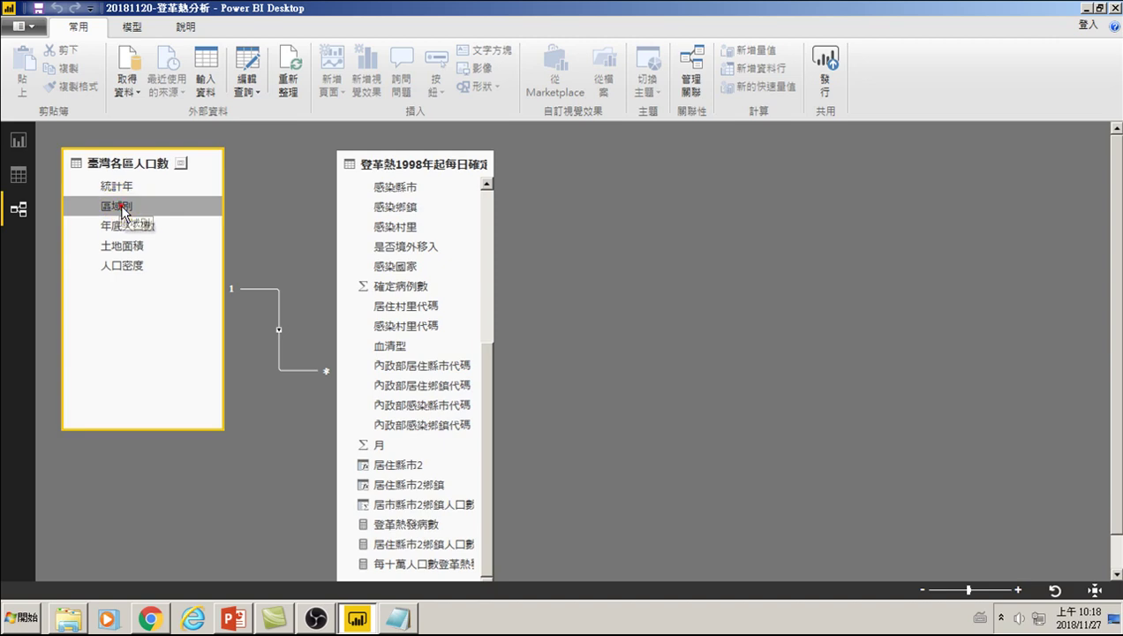
left_click(19, 176)
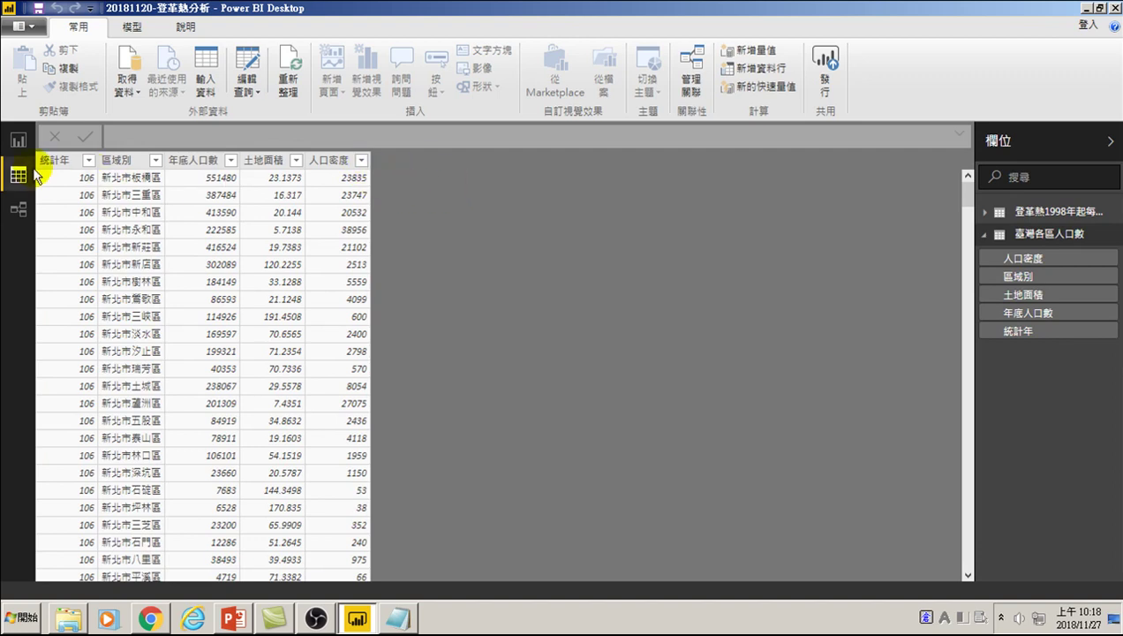
Show the dengue case table's rows, check the table relationships, then collapse the dengue table
left_click(998, 212)
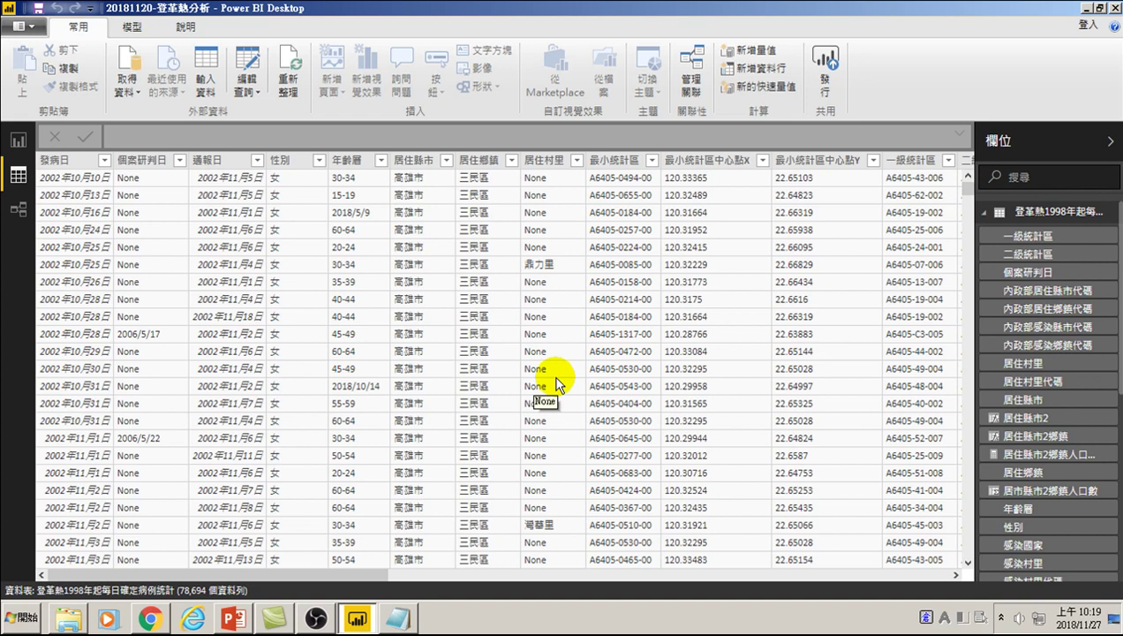
left_click(19, 209)
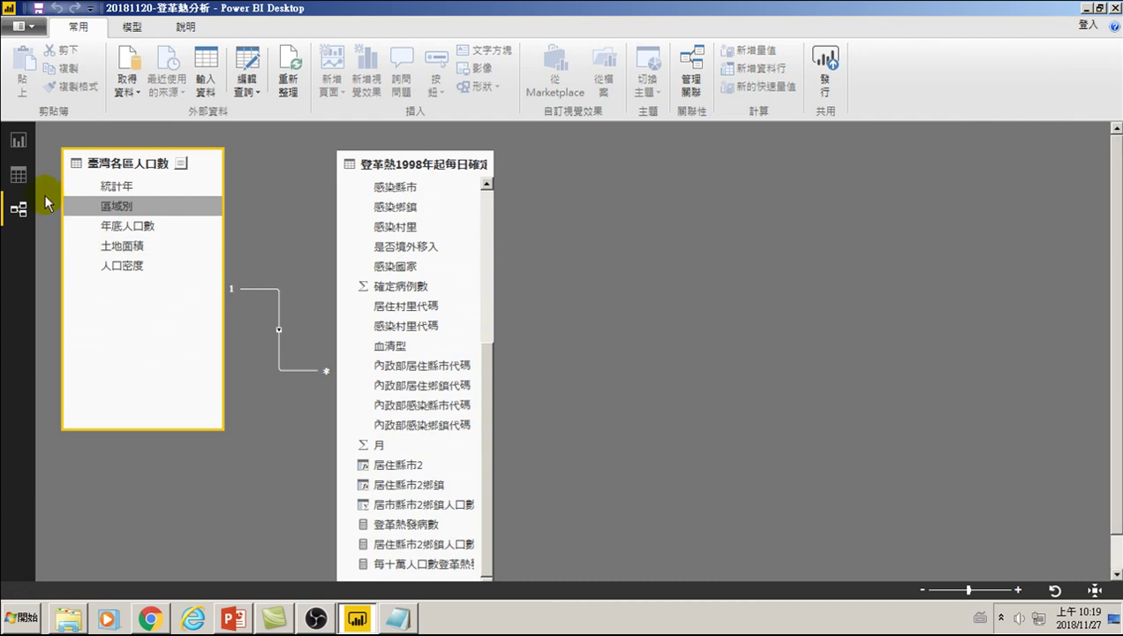
left_click(18, 176)
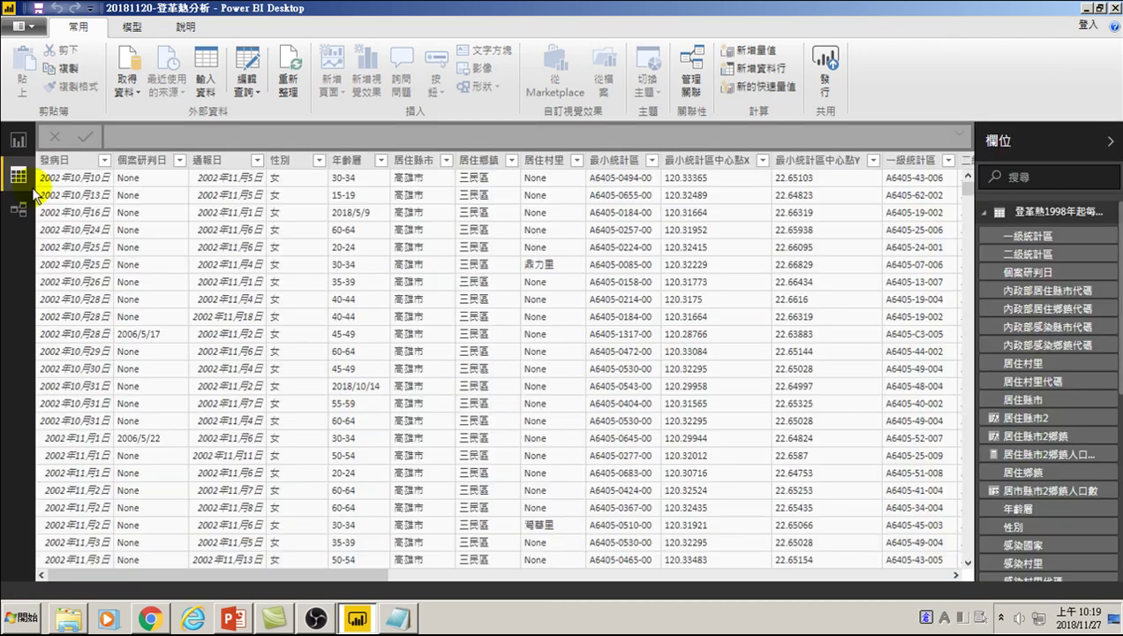
left_click(984, 212)
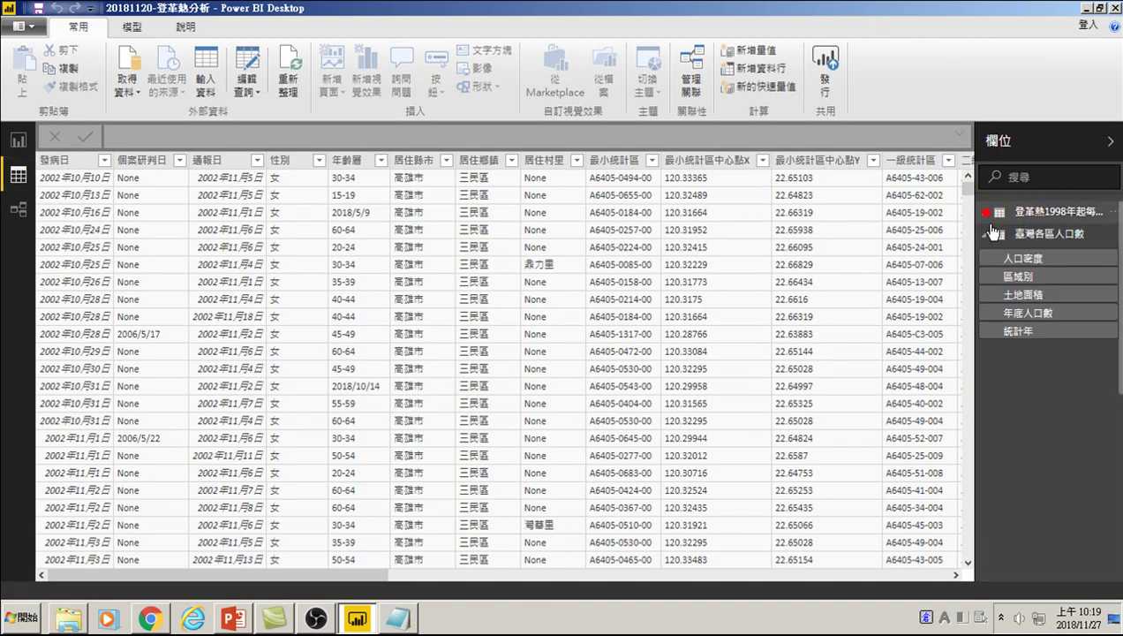
Add a new column via 新增資料行 on the 區域別 field and delete its default name 資料行
right_click(1021, 261)
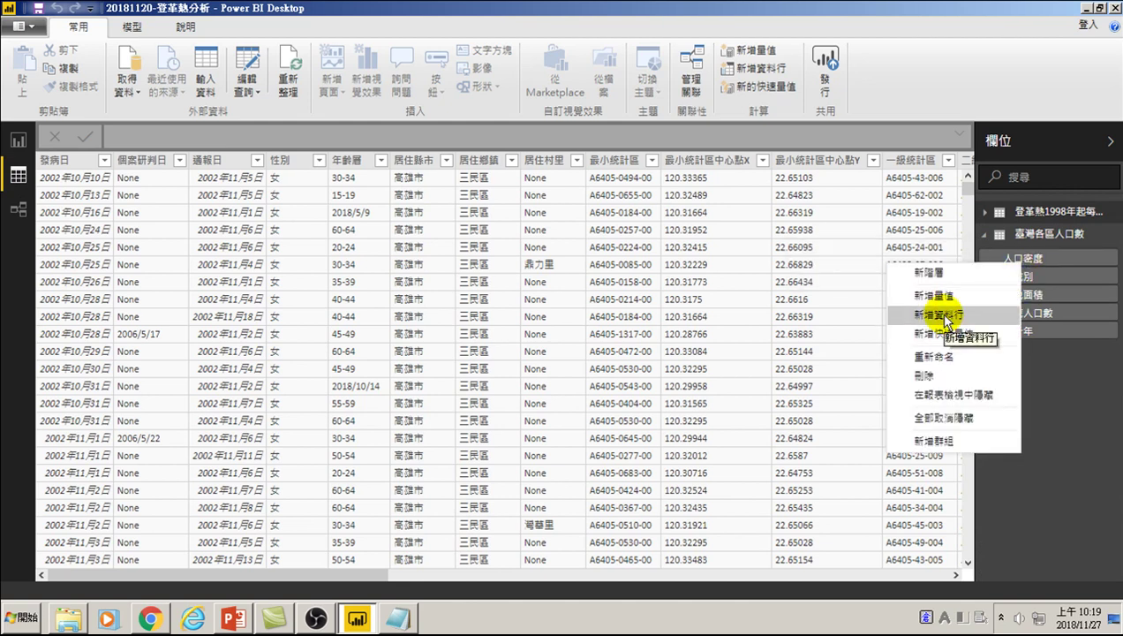
left_click(1048, 276)
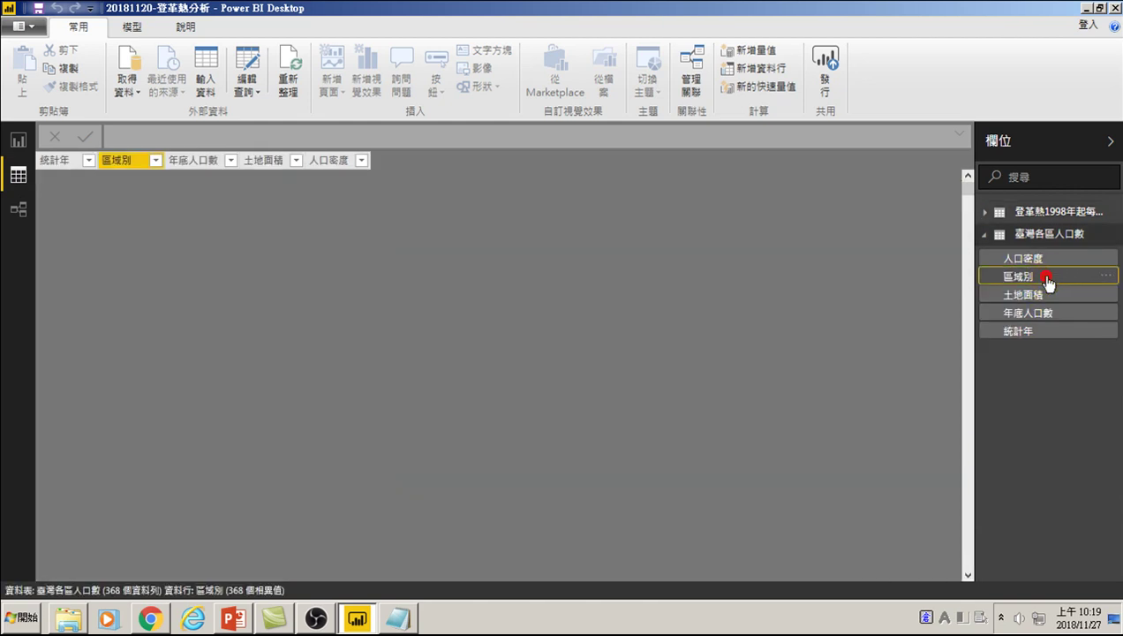
right_click(1022, 279)
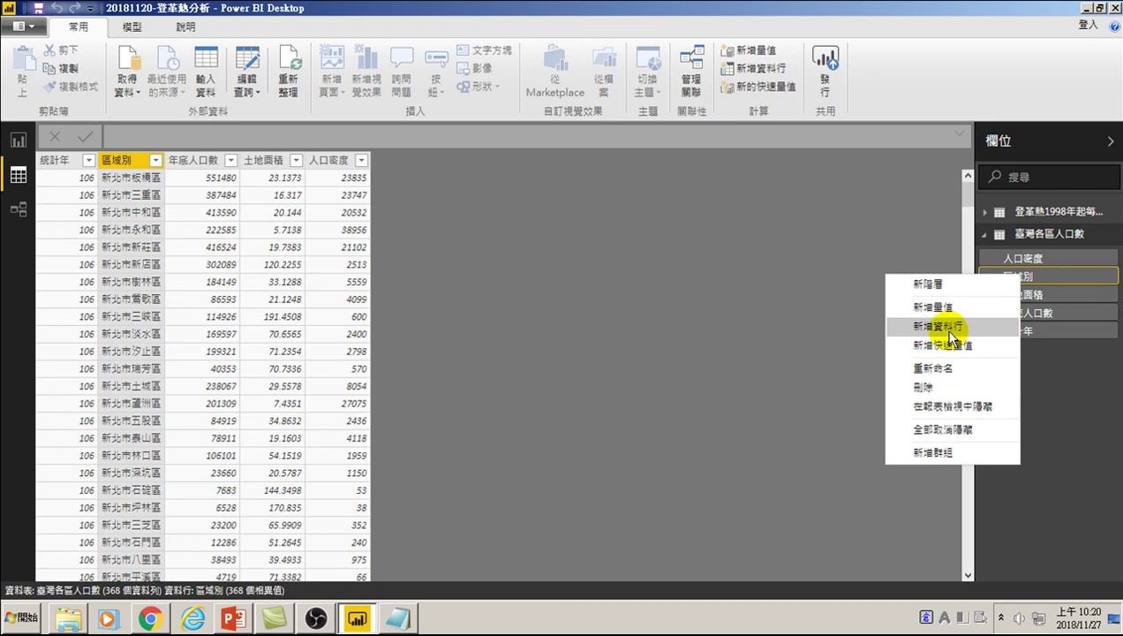
left_click(1039, 274)
right_click(1039, 274)
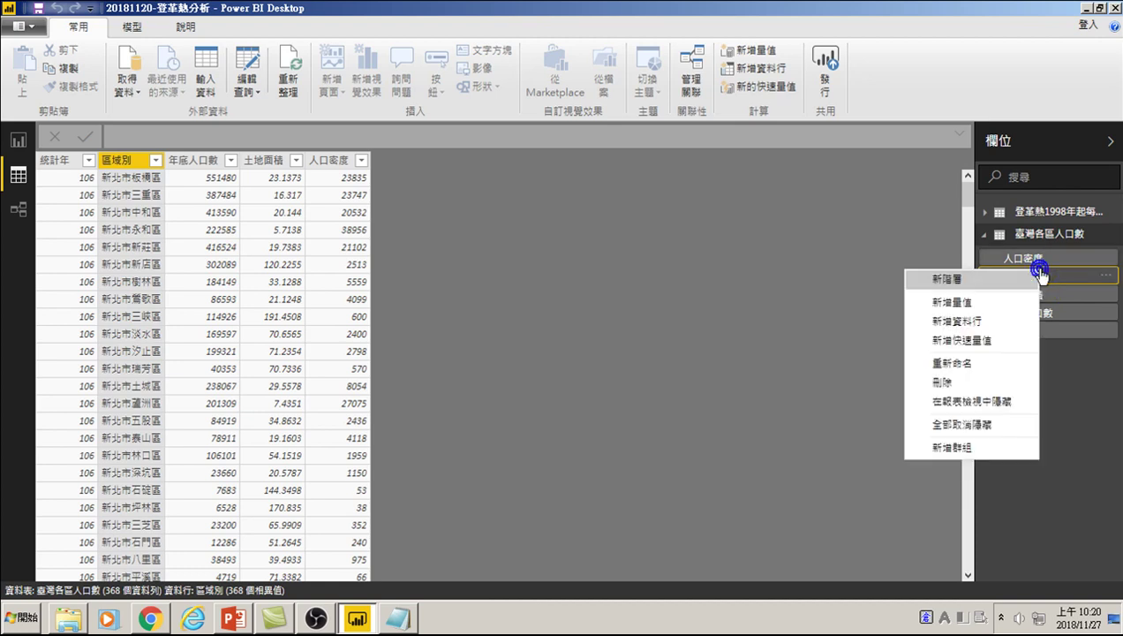
left_click(947, 320)
double_click(141, 134)
key("BackSpace")
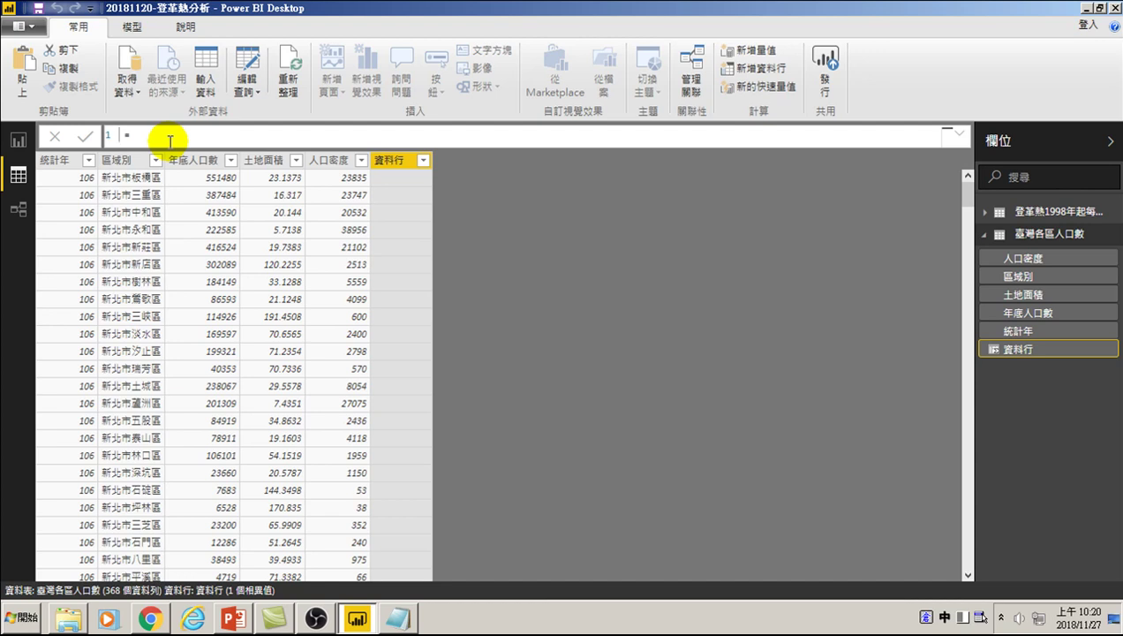
Name the column 登革熱發病數 and insert RELATEDTABLE( after the equals sign
type("ㄎ")
type("登革")
type("熱發")
type("病")
type("數")
key("End")
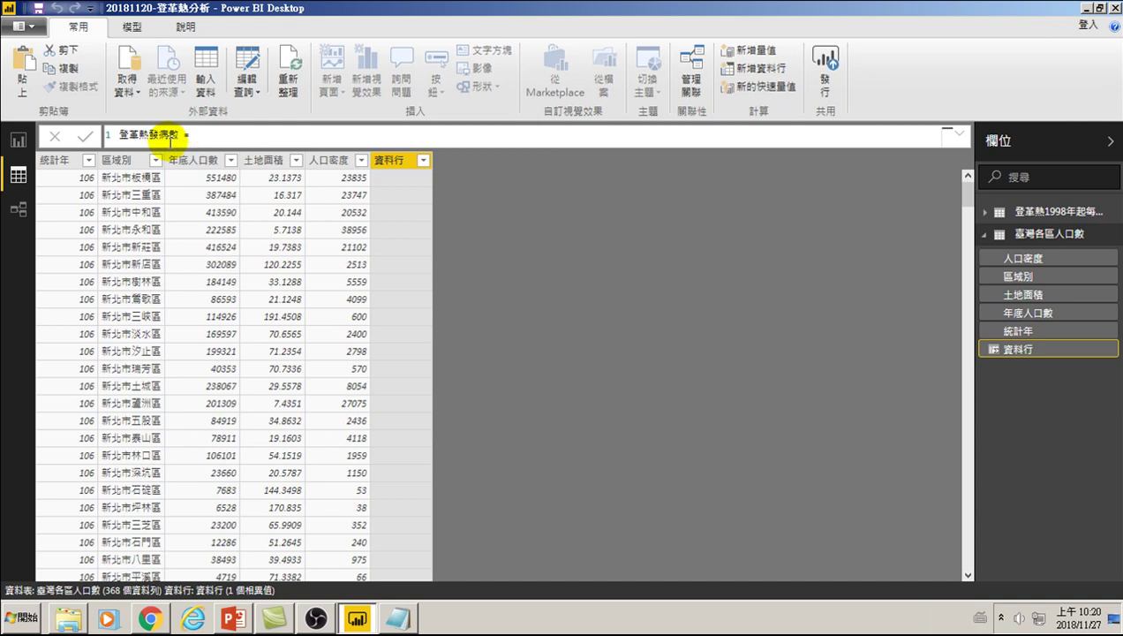
type("r")
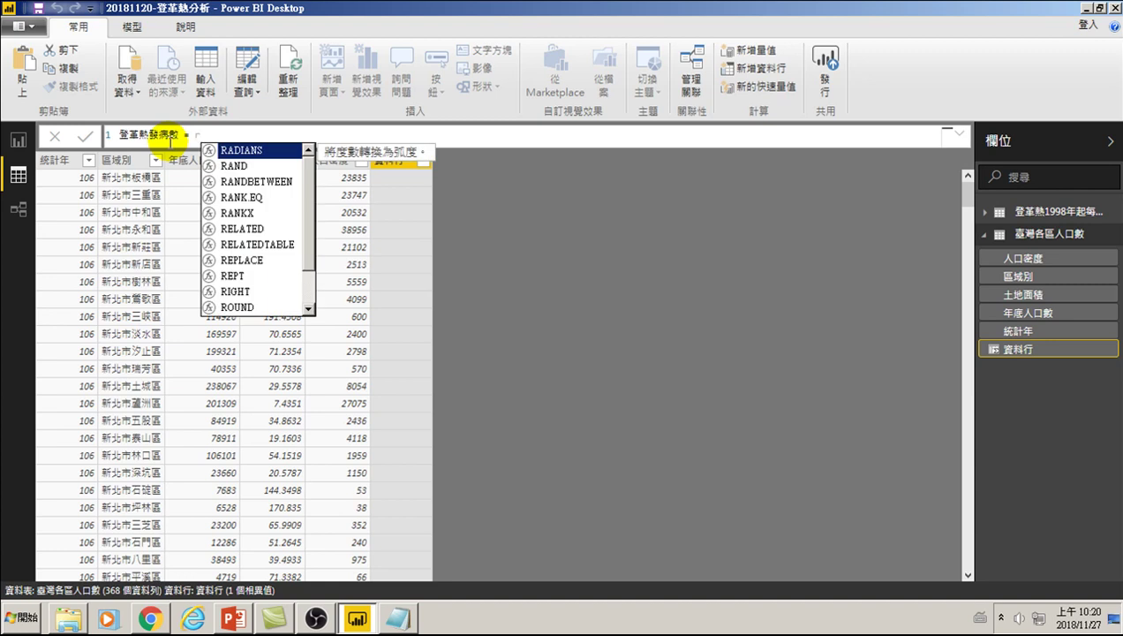
type("e")
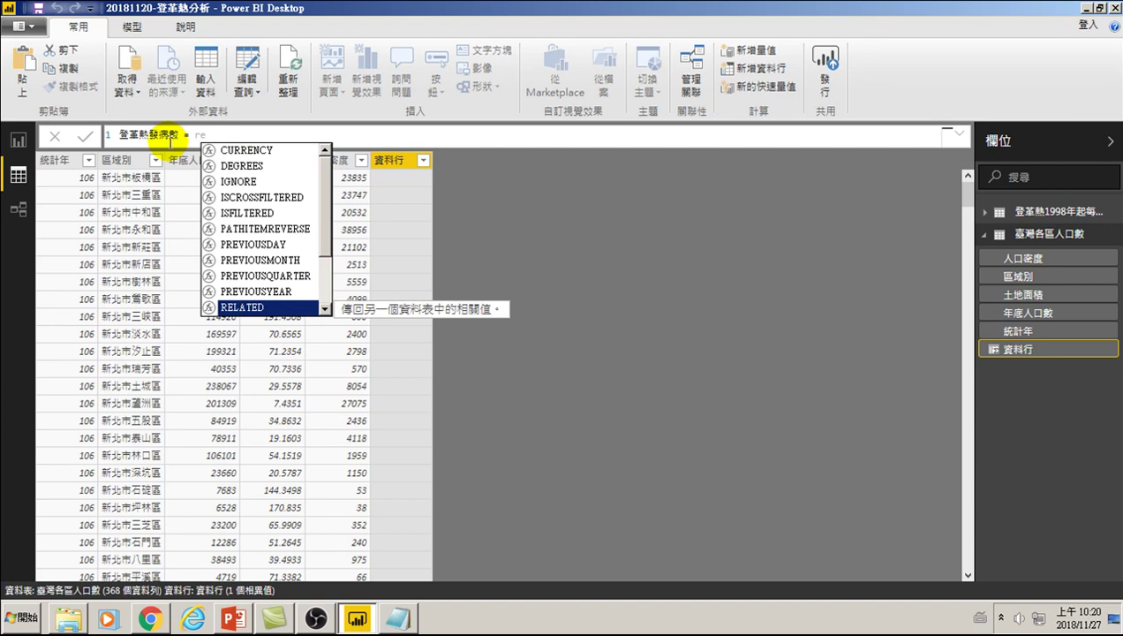
type("l")
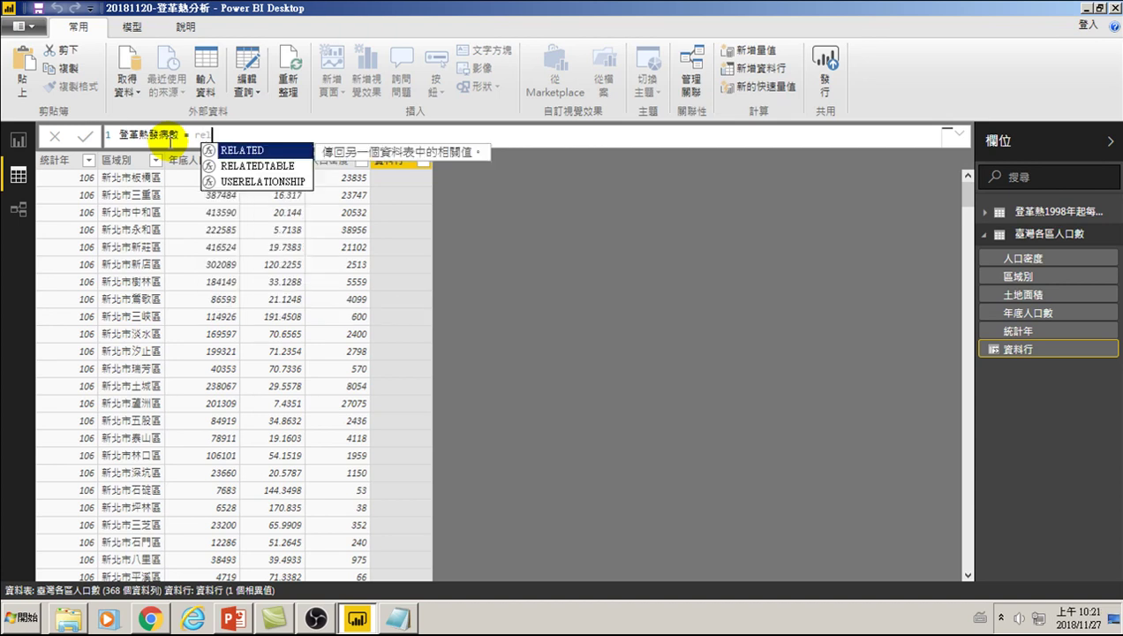
key("Down")
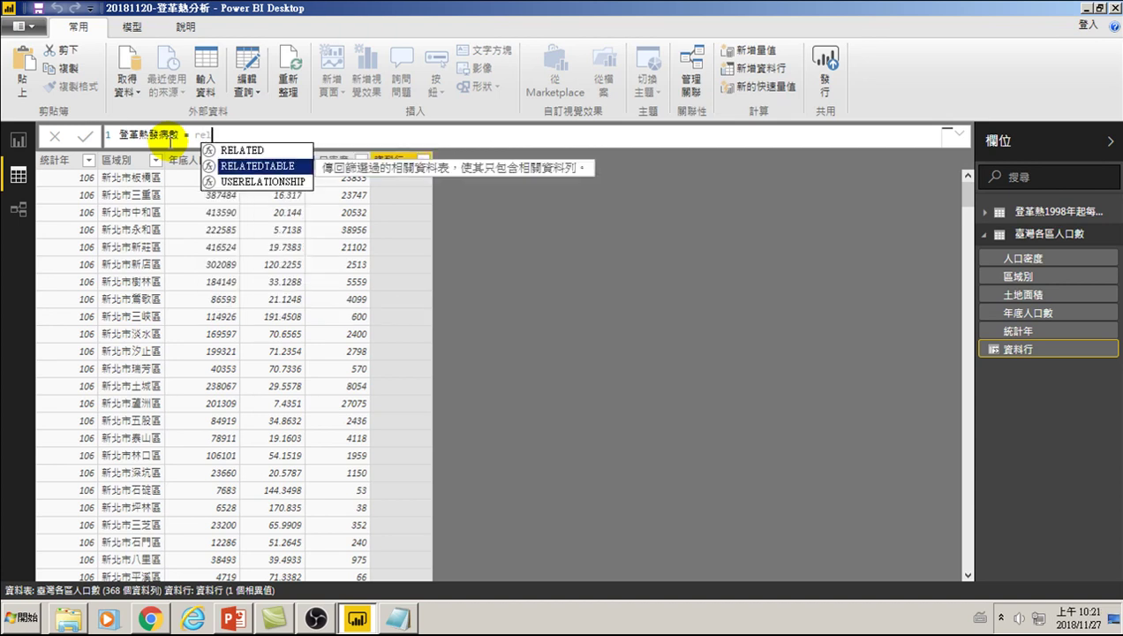
key("Tab")
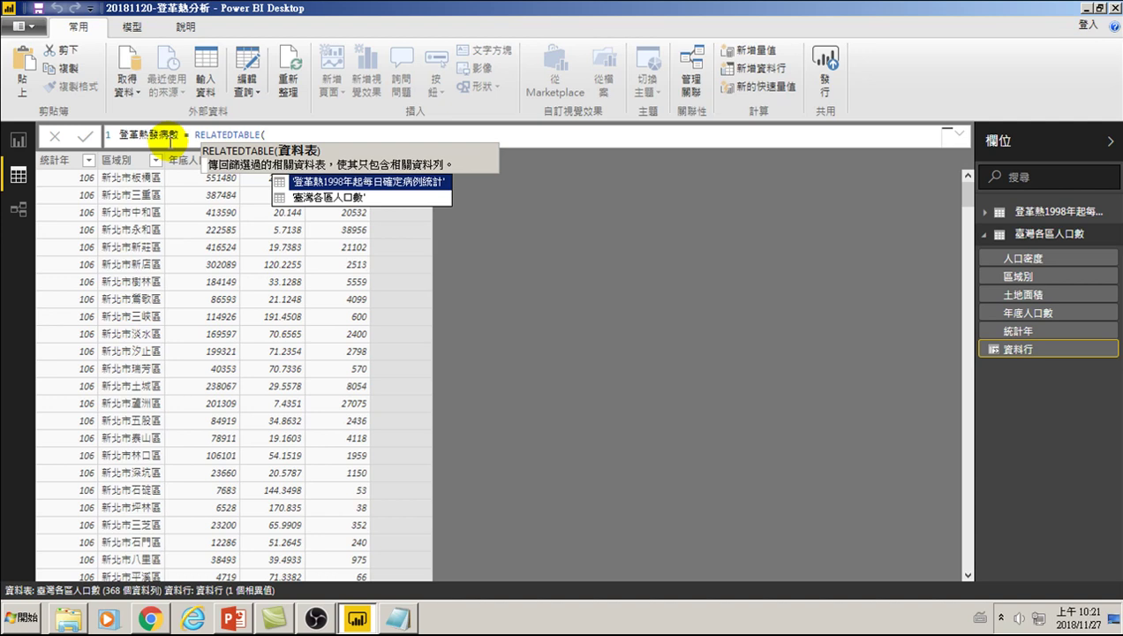
Pass '登革熱1998年起每日確定病例統計' to RELATEDTABLE, close it, and select the expression
type("all")
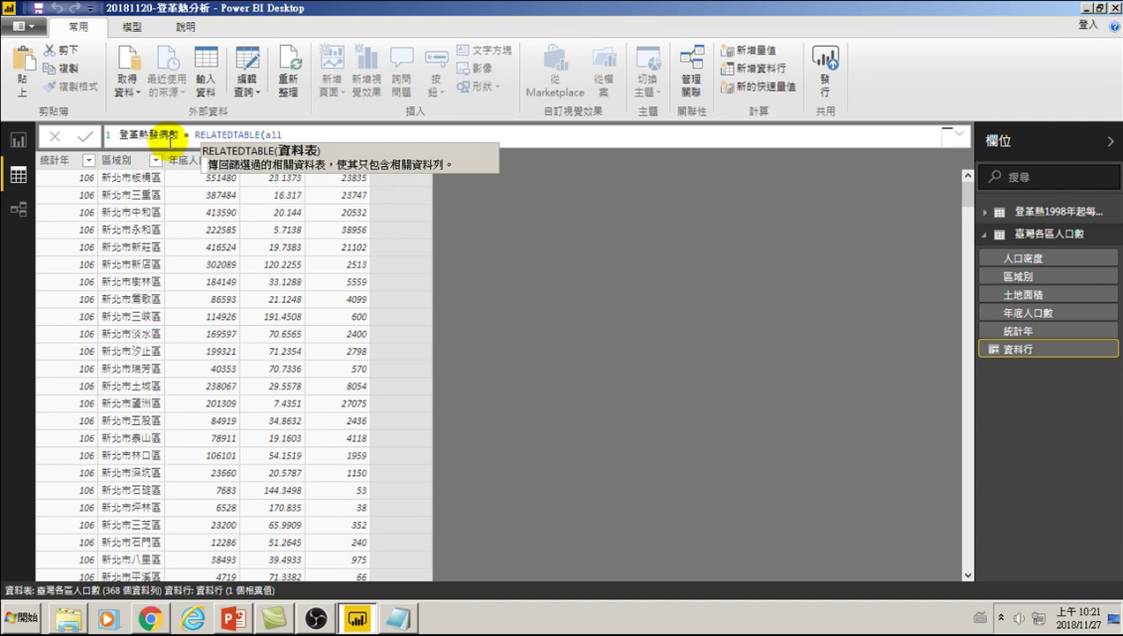
key("BackSpace")
key("BackSpace")
key("BackSpace")
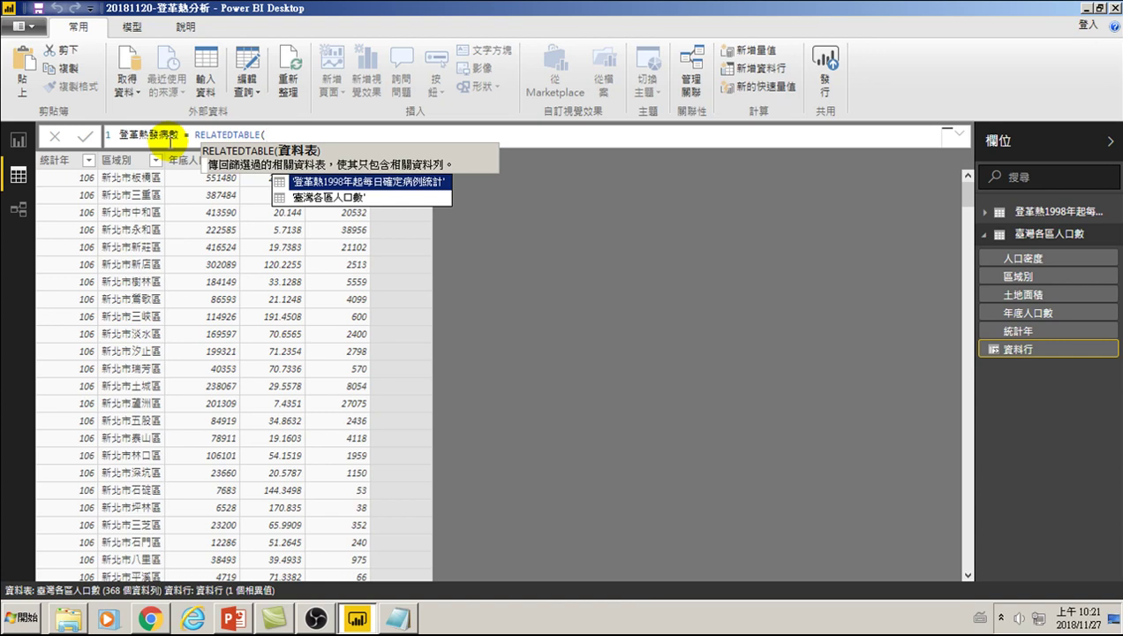
key("Down")
key("Up")
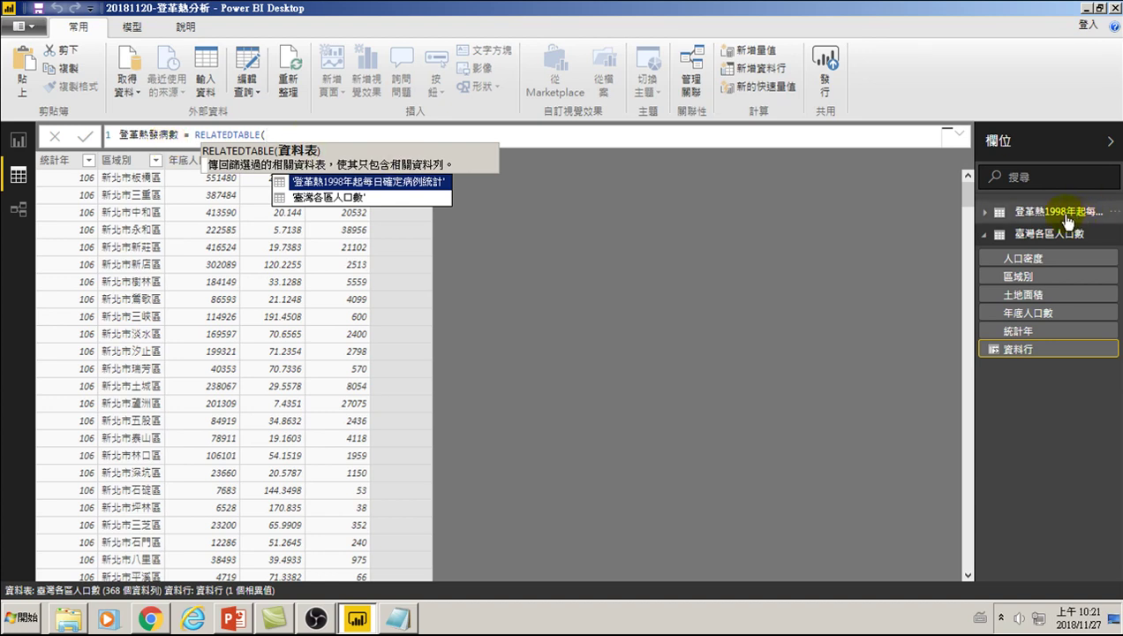
key("Tab")
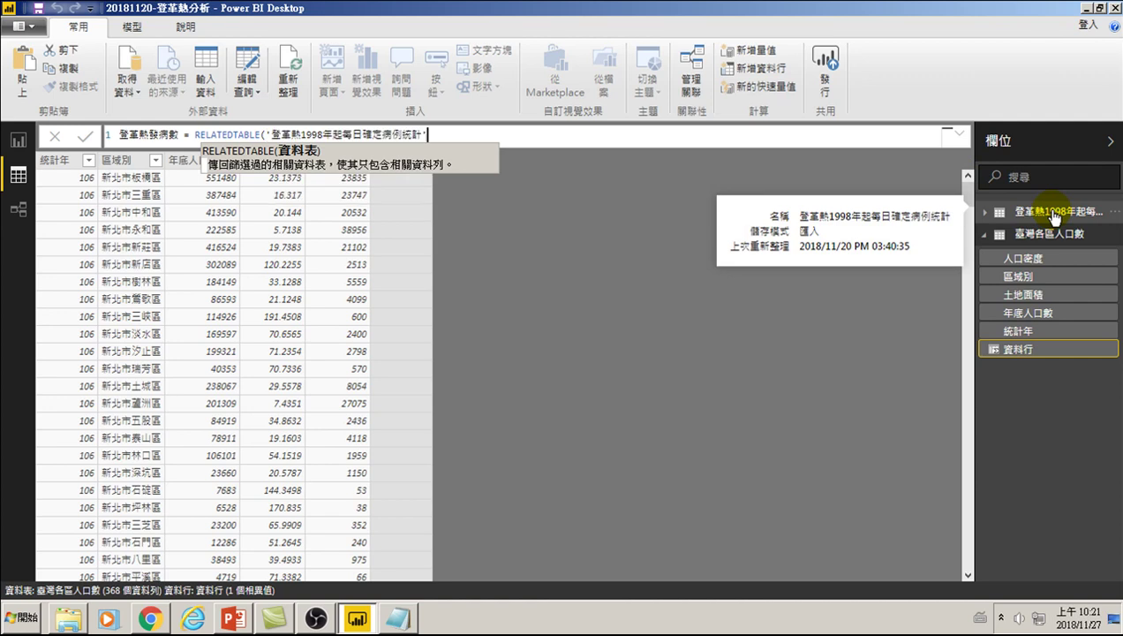
type(")")
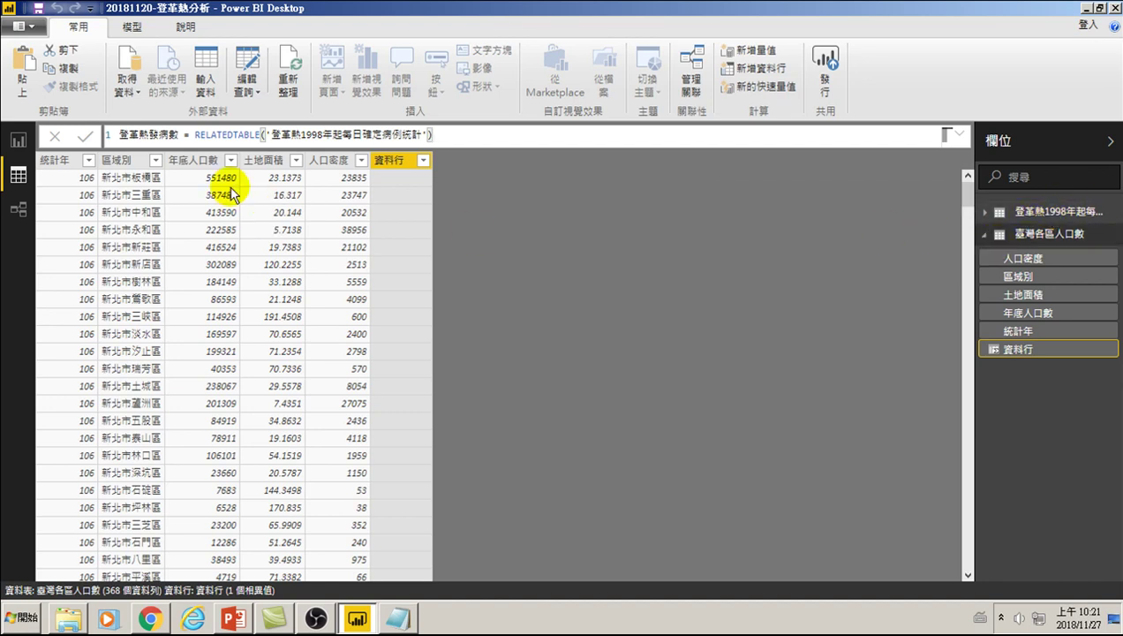
double_click(198, 134)
left_click_drag(280, 135, 434, 134)
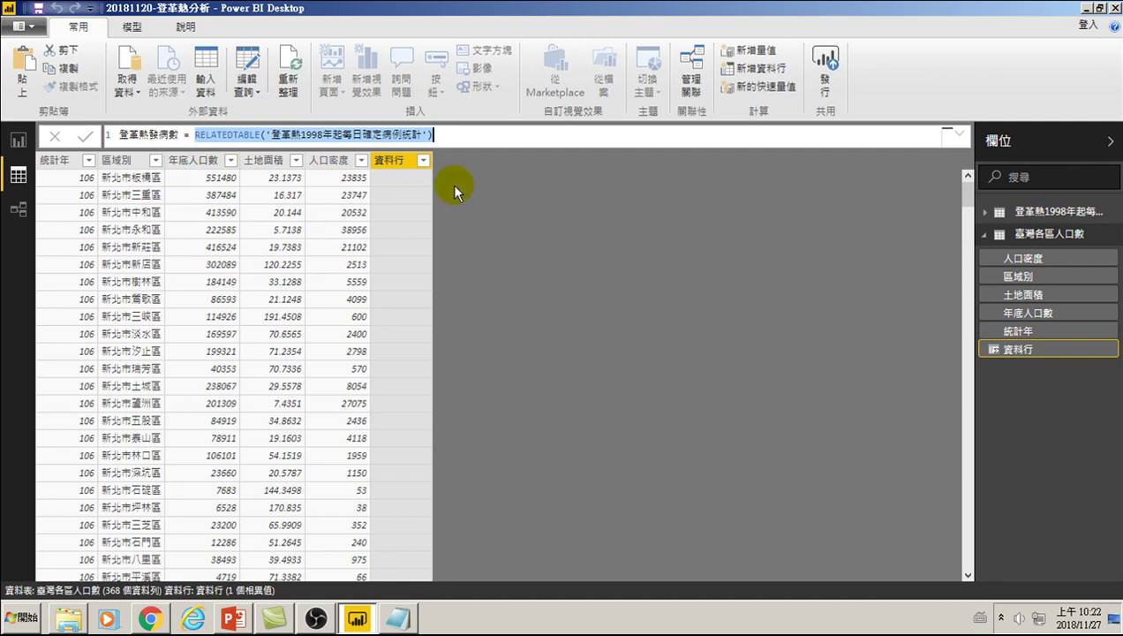
Insert CALCULATE(SUM( in front of the RELATEDTABLE expression
key("Left")
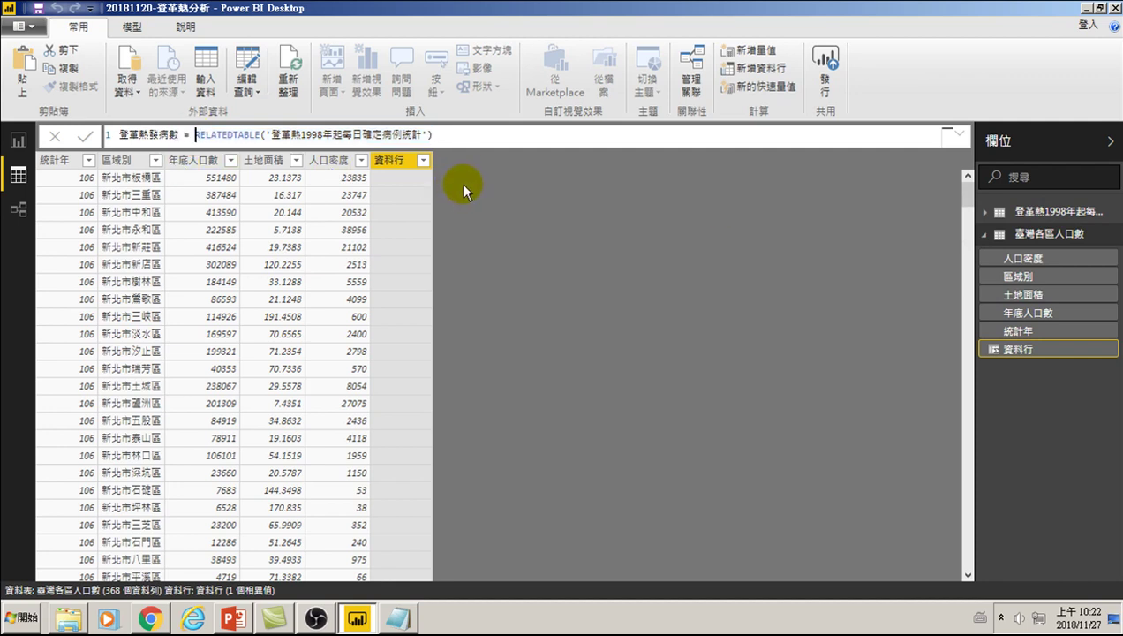
type("ca")
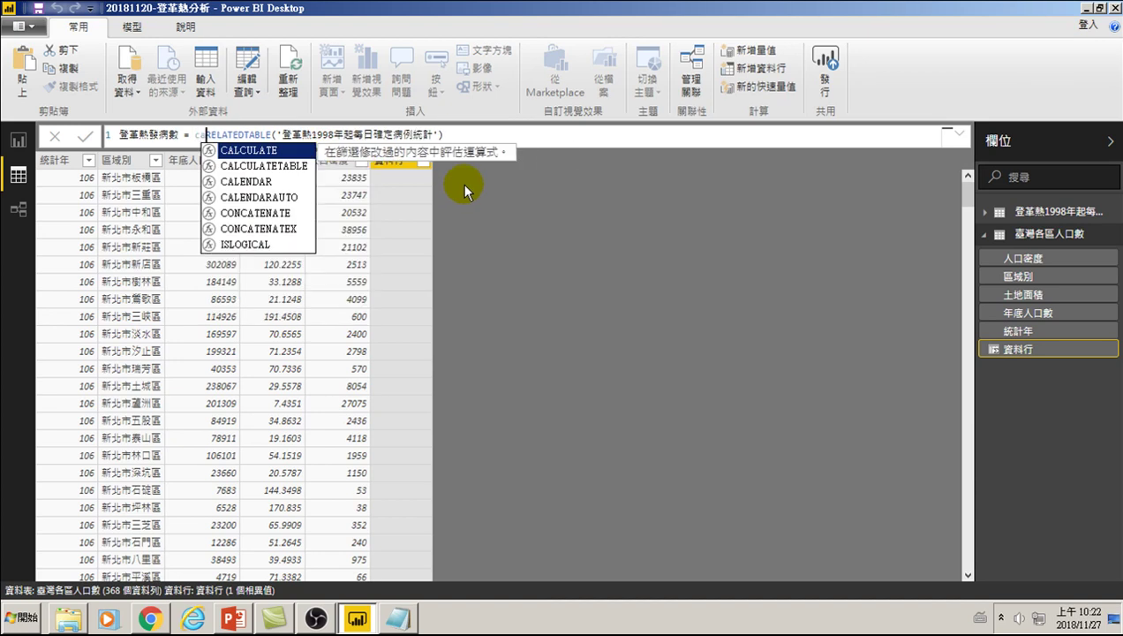
key("Tab")
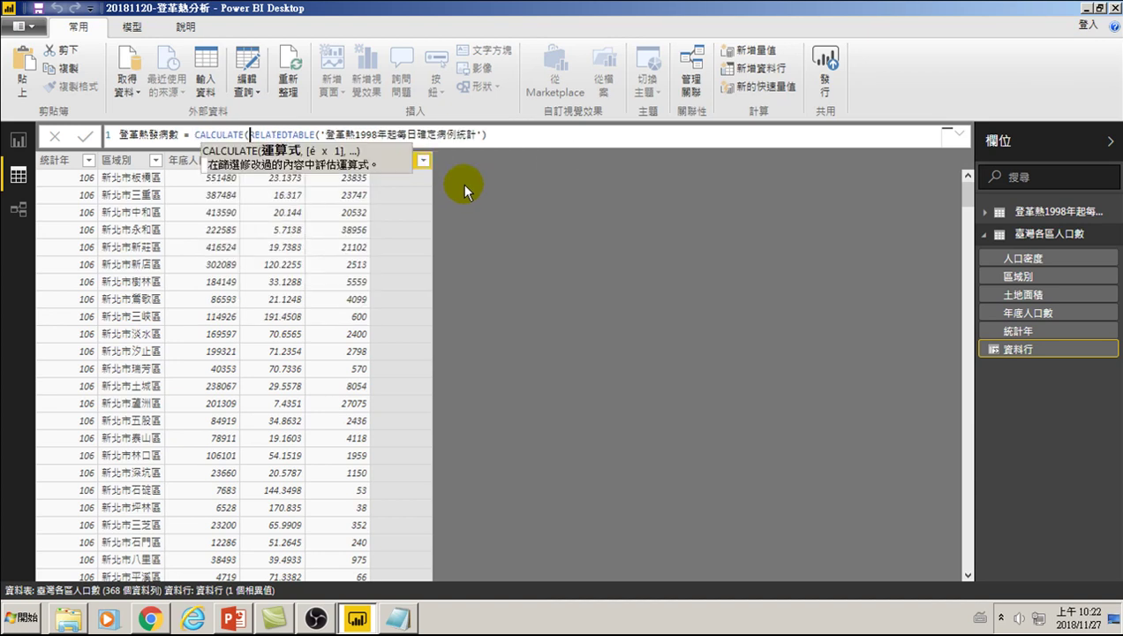
type("su")
key("Down")
key("Down")
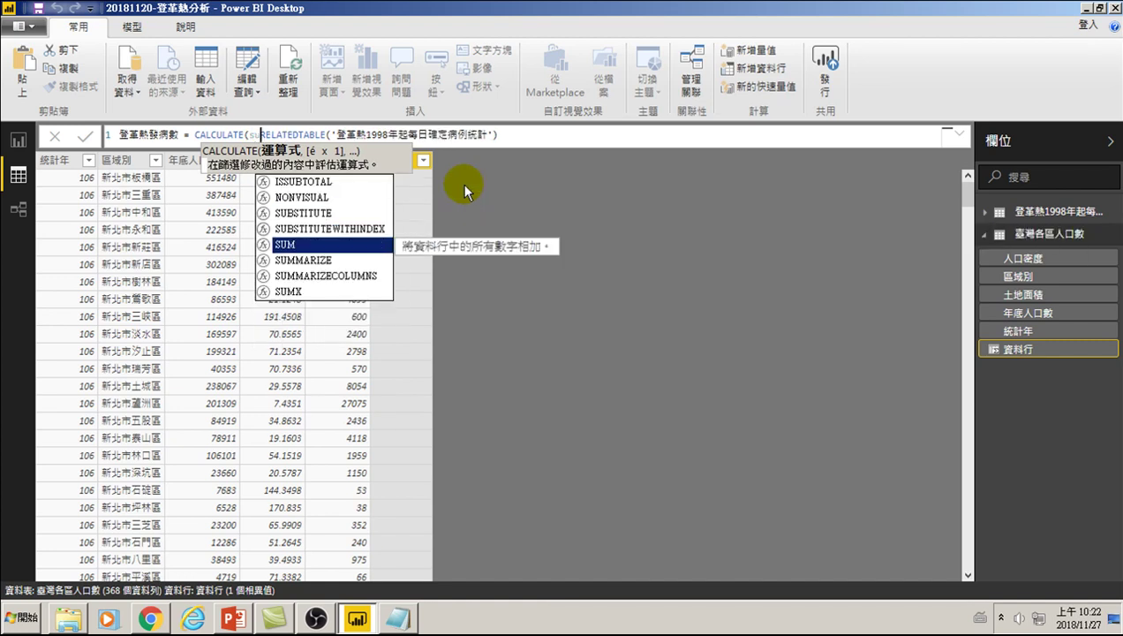
key("Tab")
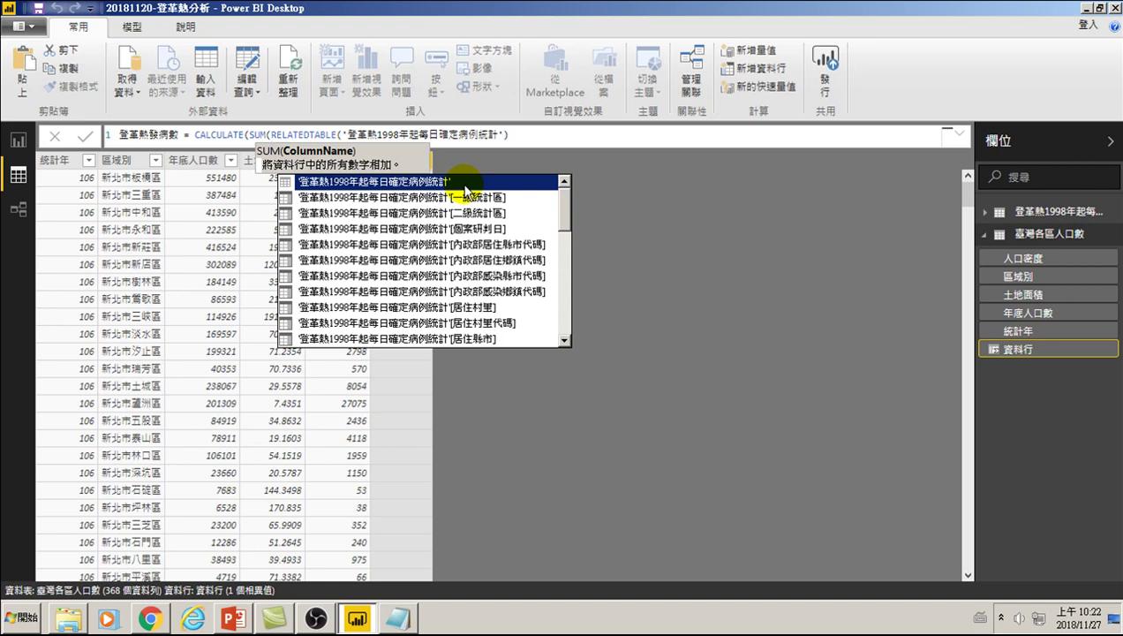
Choose the [確定病例數] column to sum, add the comma, and close the formula's parentheses
key("Down")
key("Down")
key("Down")
key("Down")
key("Down")
key("Down")
key("Down")
key("Down")
key("Down")
key("Down")
key("Down")
key("Down")
key("Down")
key("Down")
key("Down")
key("Down")
key("Down")
key("Down")
key("Down")
key("Down")
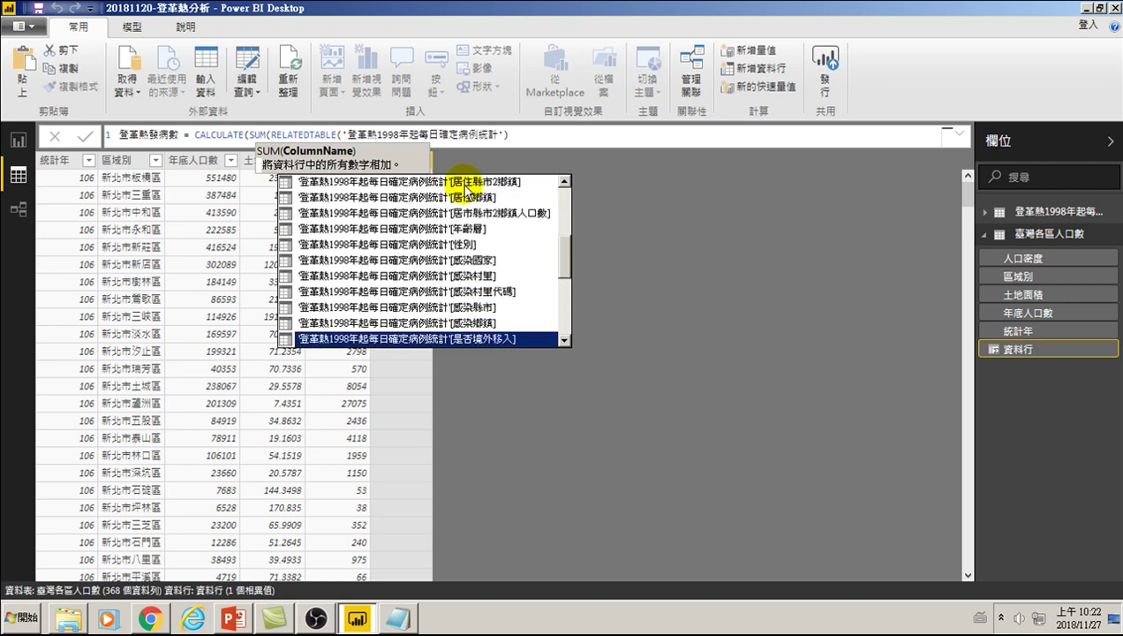
key("Down")
key("Down")
key("Down")
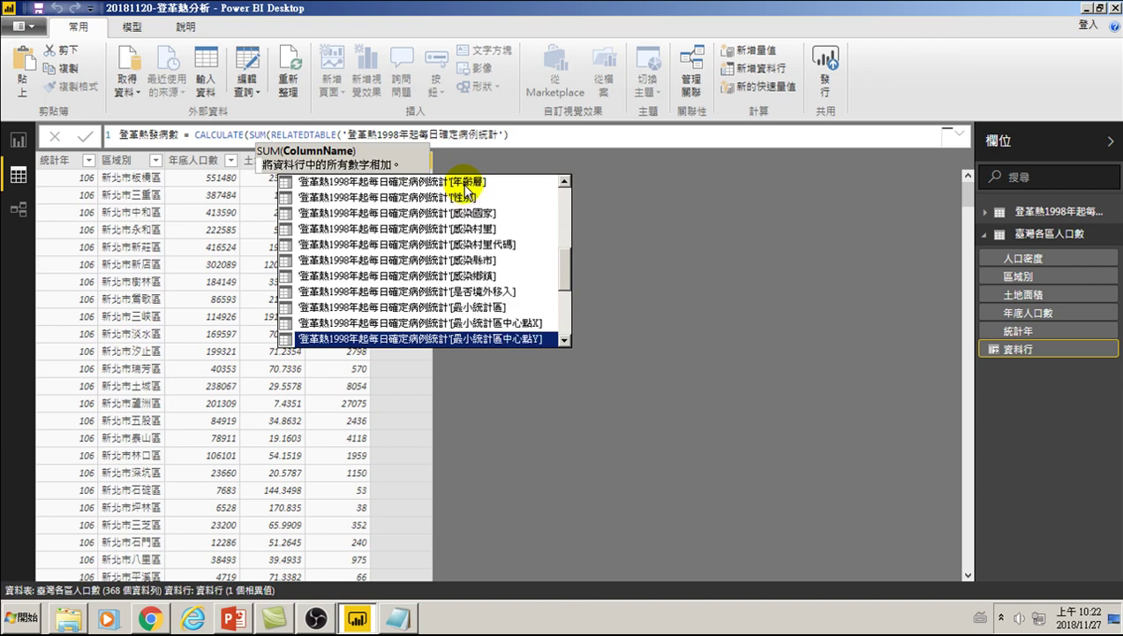
key("Down")
key("Down")
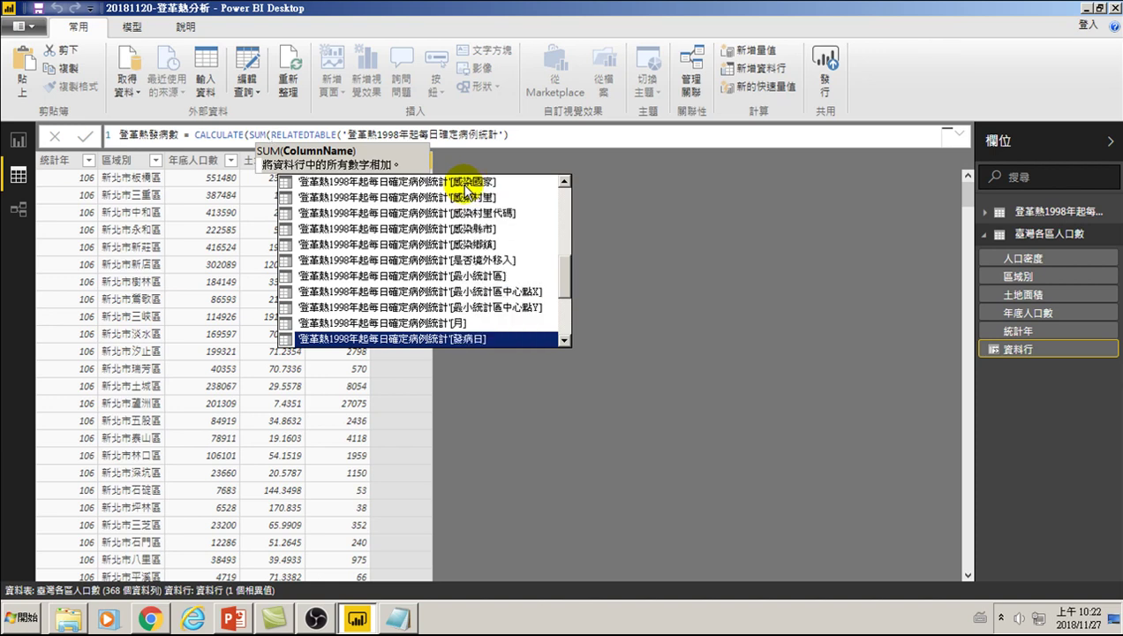
key("Down")
key("Down")
key("Down")
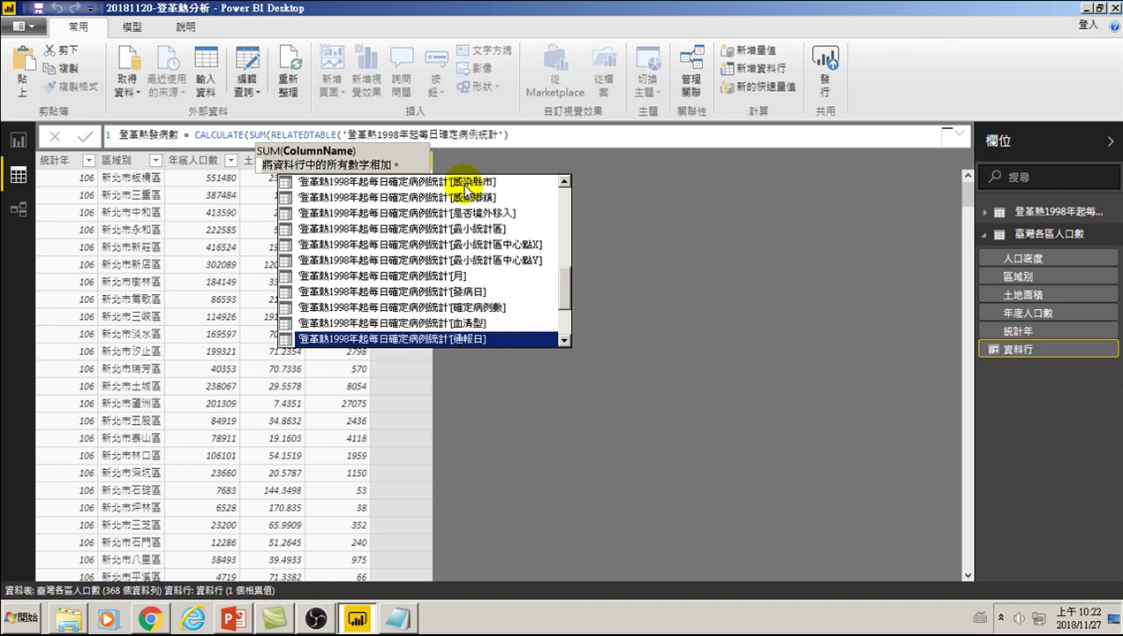
key("Up")
key("Up")
key("Tab")
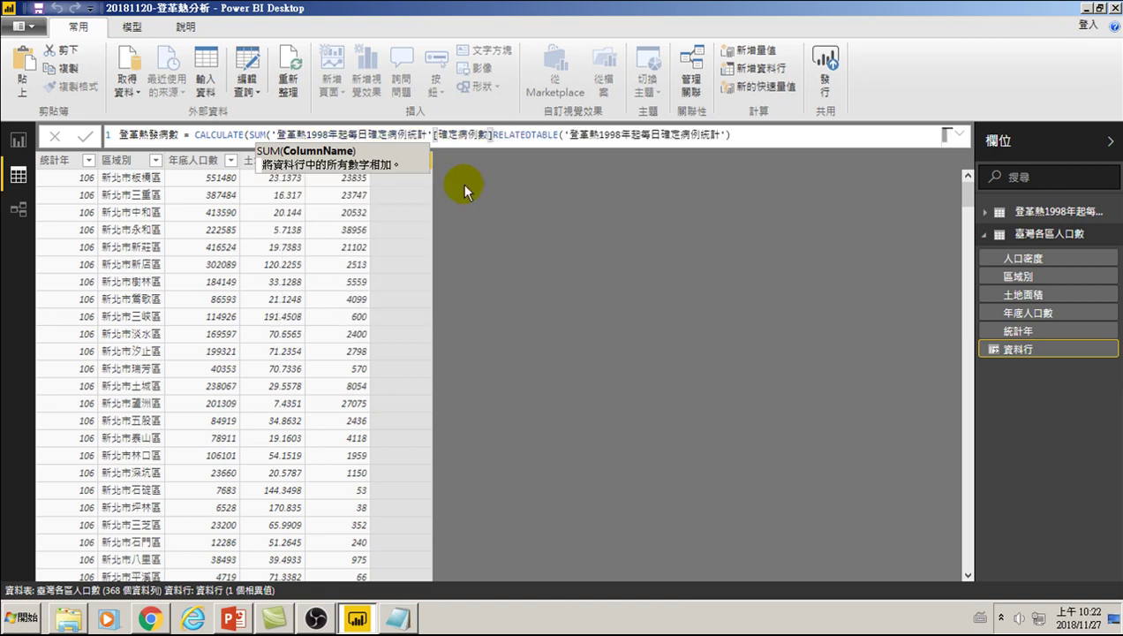
type(")")
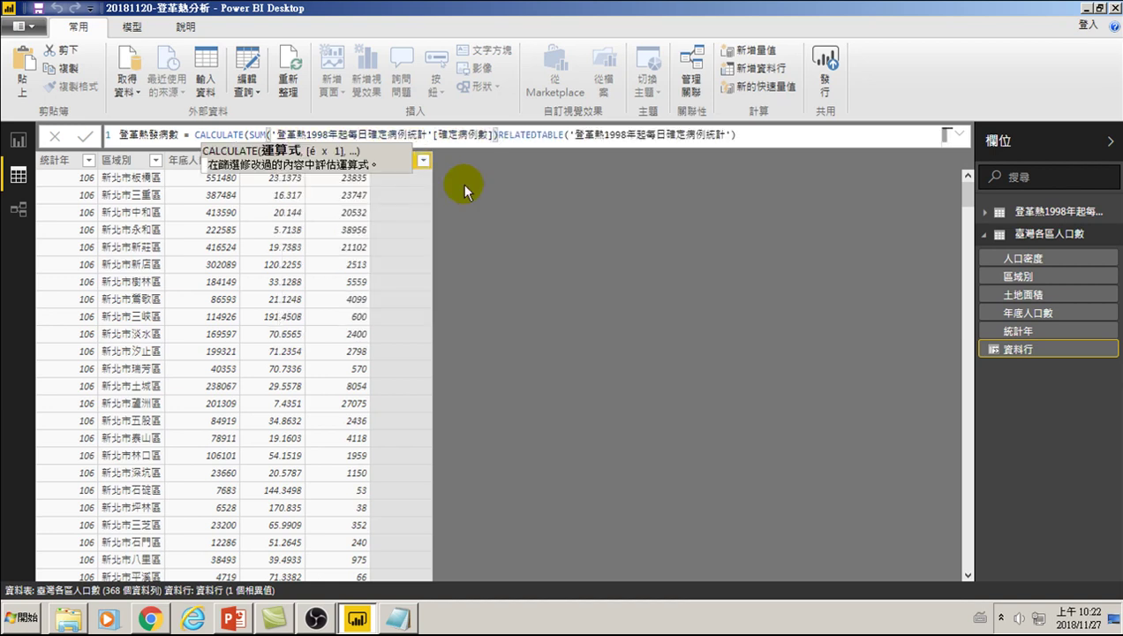
type(",")
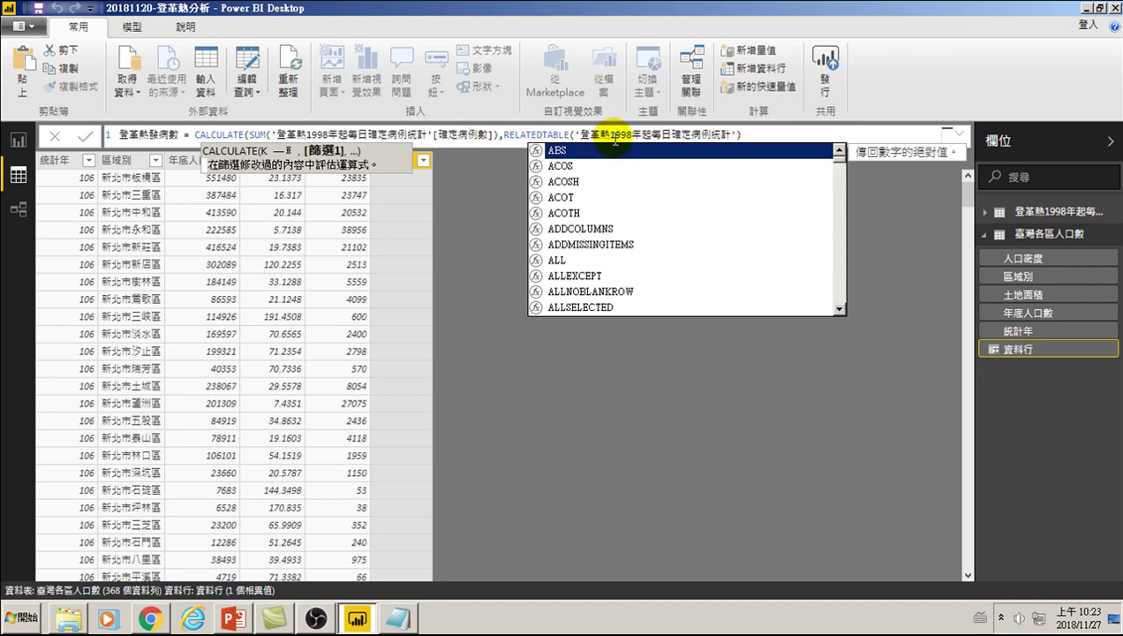
left_click(715, 134)
left_click(745, 134)
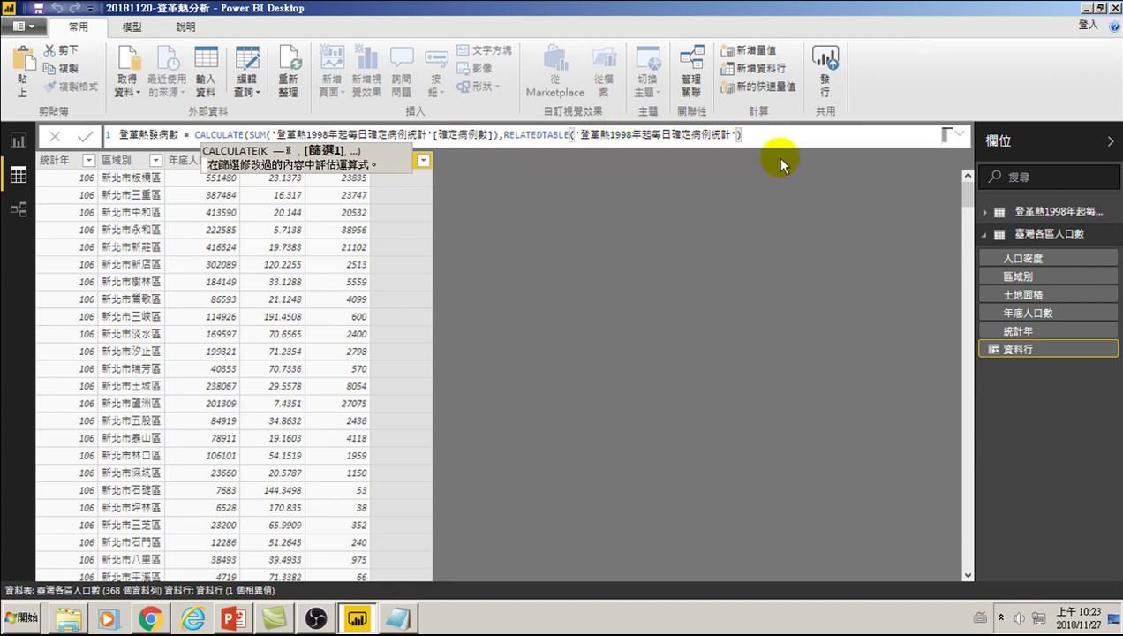
type(")")
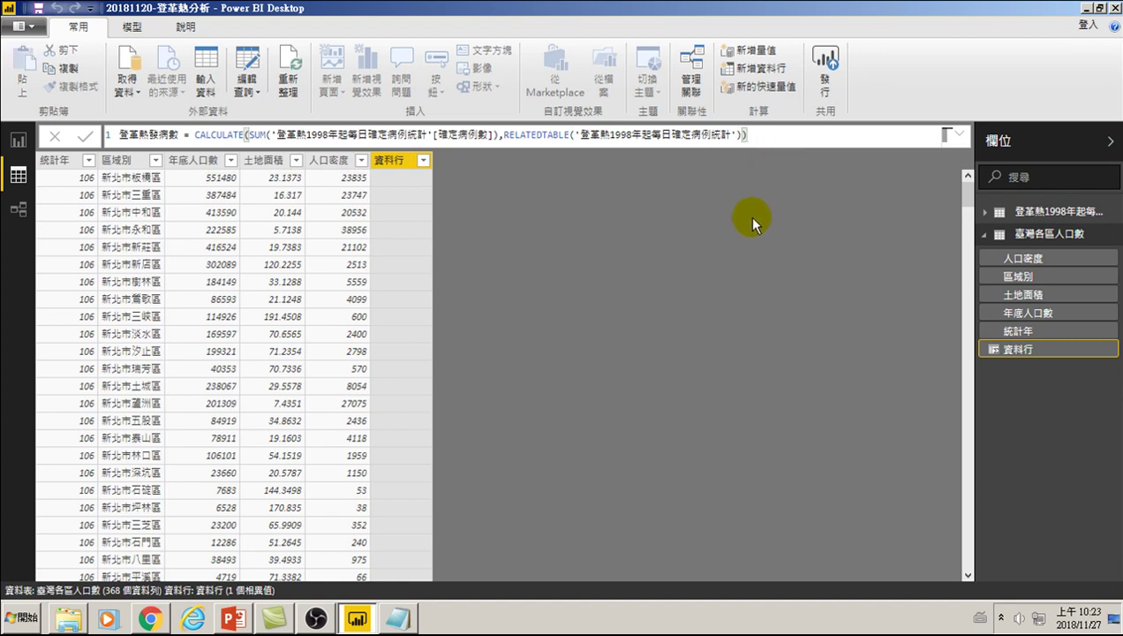
Commit the 登革熱發病數 formula, view the incidence-rate report page, then return to Data view
key("Return")
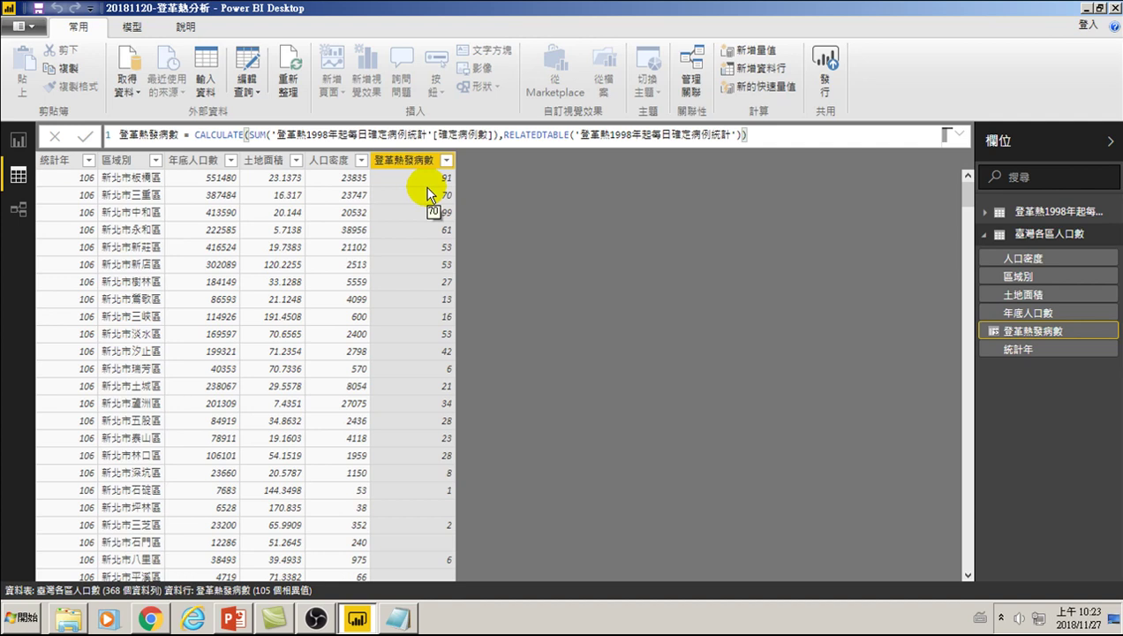
left_click(26, 143)
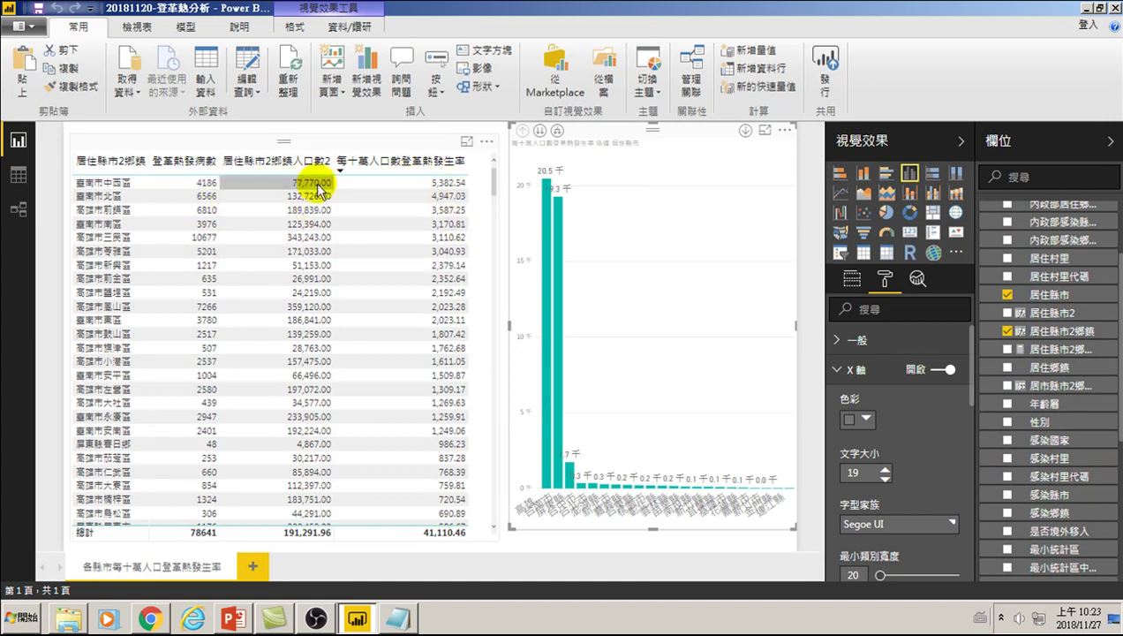
left_click(13, 177)
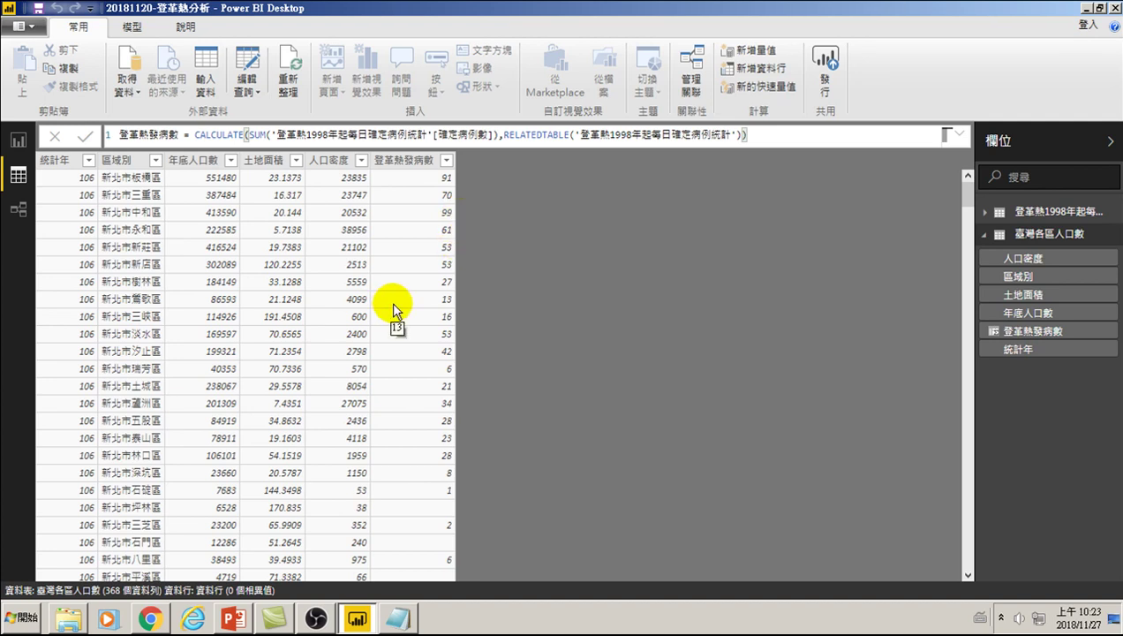
left_click(402, 622)
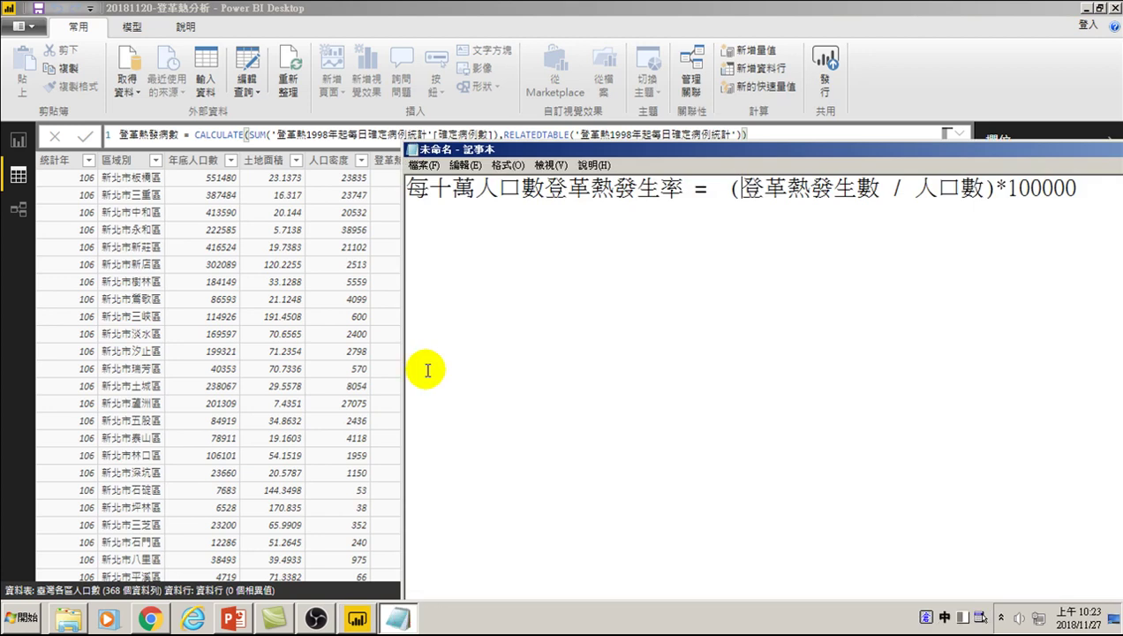
left_click_drag(496, 221, 438, 225)
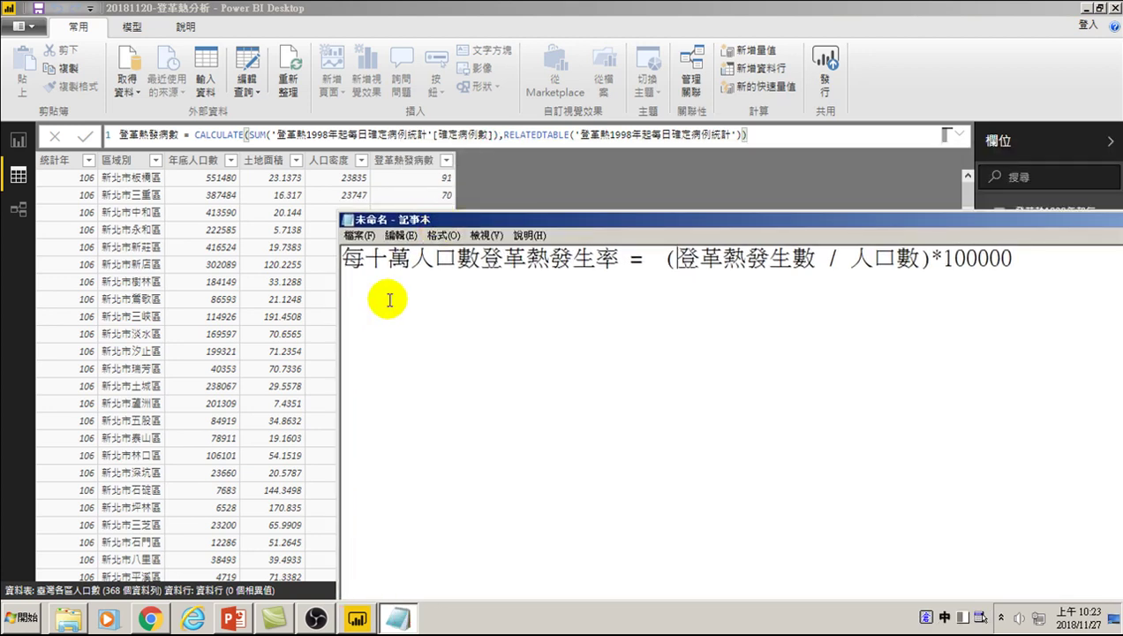
left_click(17, 212)
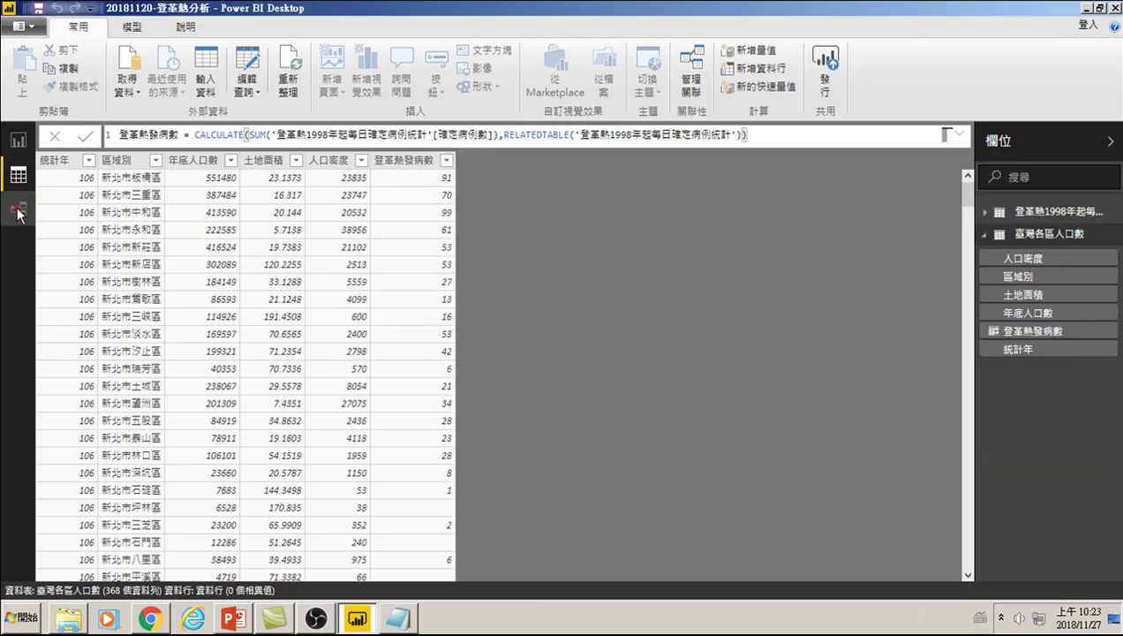
left_click(17, 211)
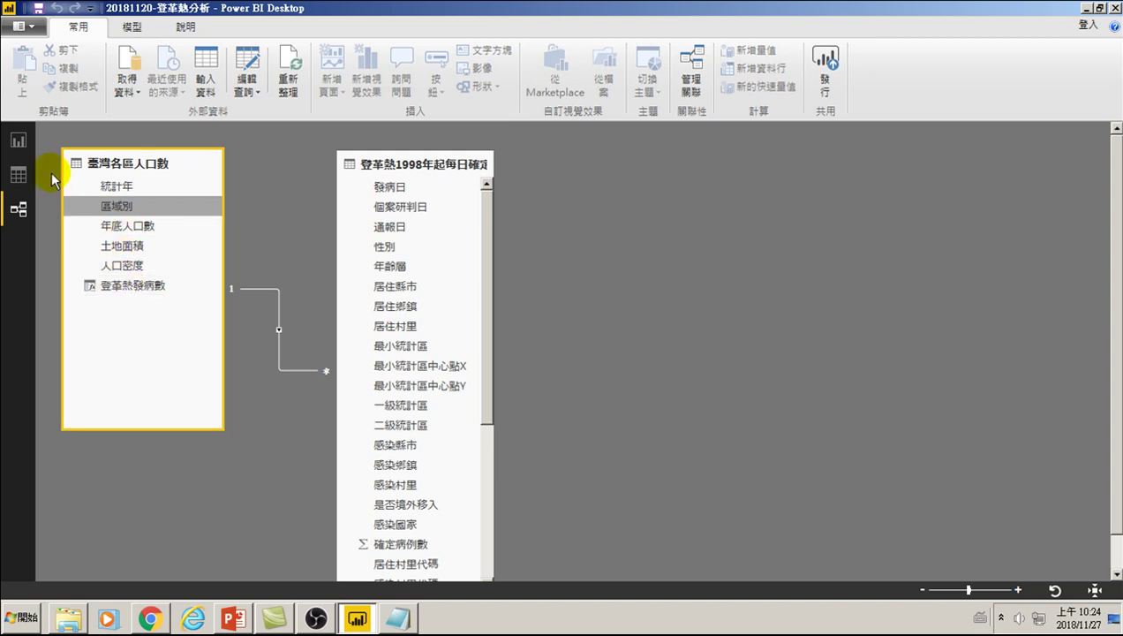
left_click(18, 177)
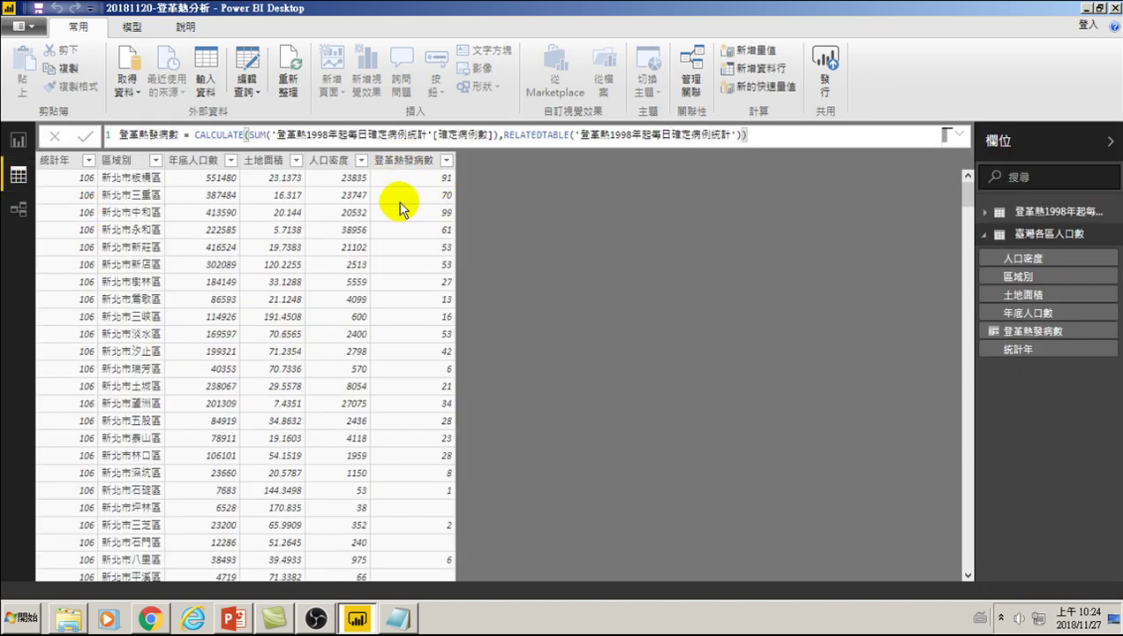
Bring Notepad forward and start a new line after the 100000 rate formula
right_click(1020, 284)
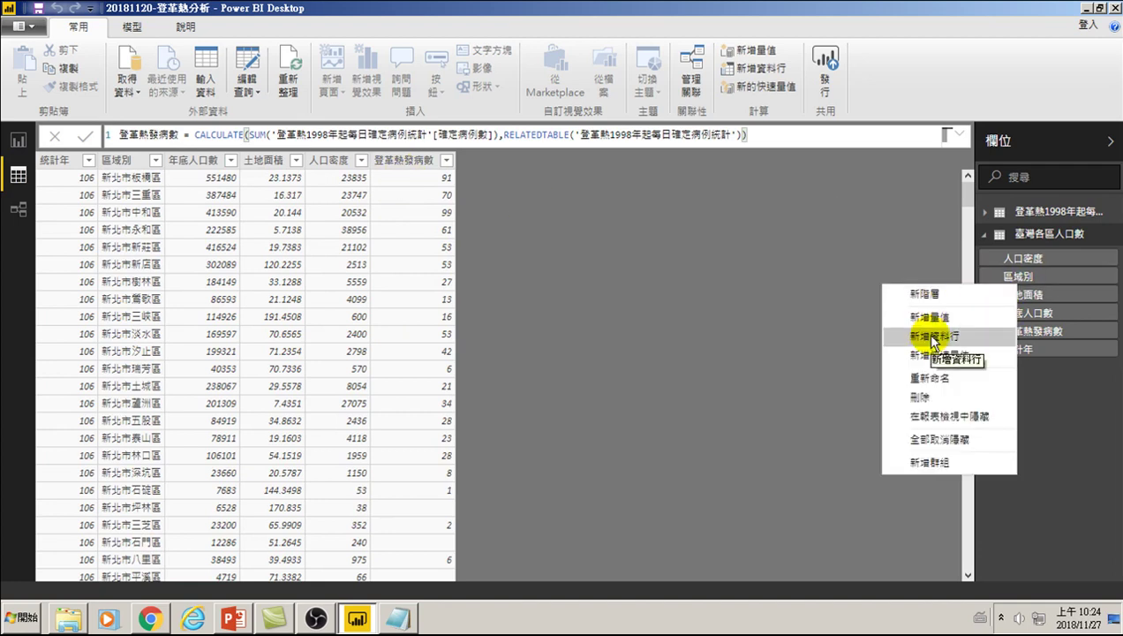
left_click(662, 279)
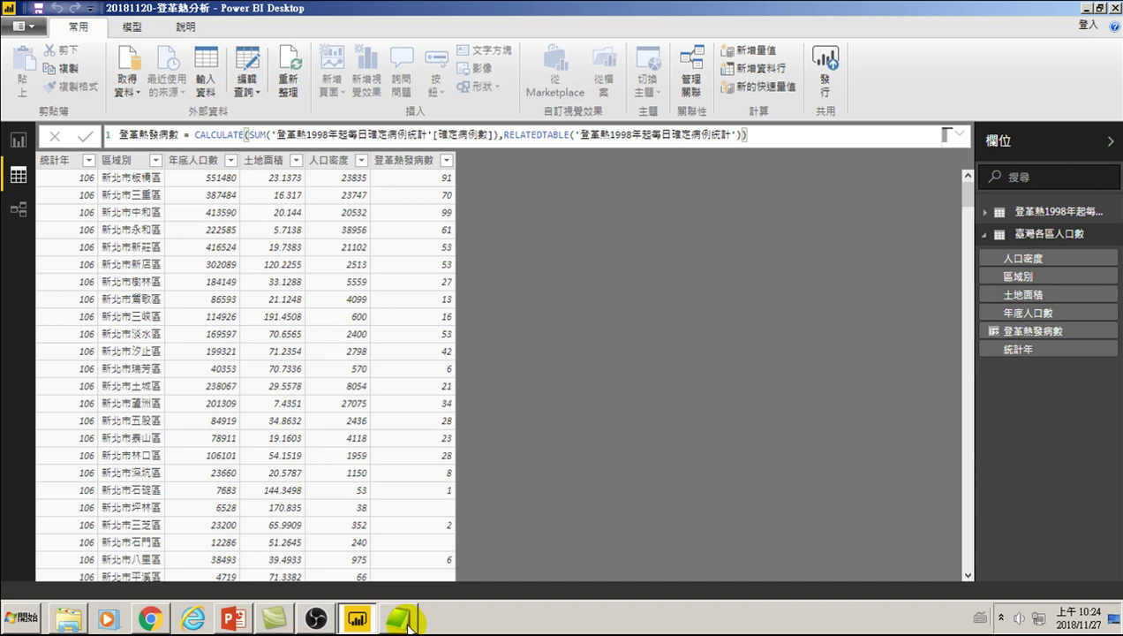
left_click(408, 621)
left_click(364, 303)
left_click(1024, 264)
key("Return")
key("Return")
Type the note 我要計算只要新北市板橋區的登革熱發病人數就加總 and highlight 加總
type("我要計算只要")
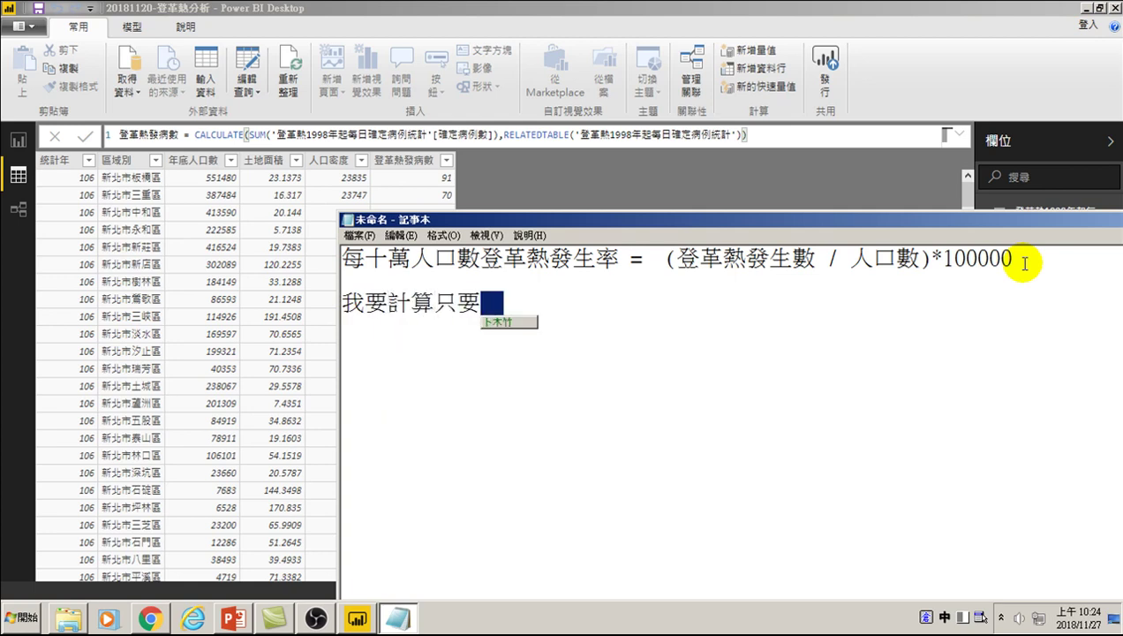
type("新北市板")
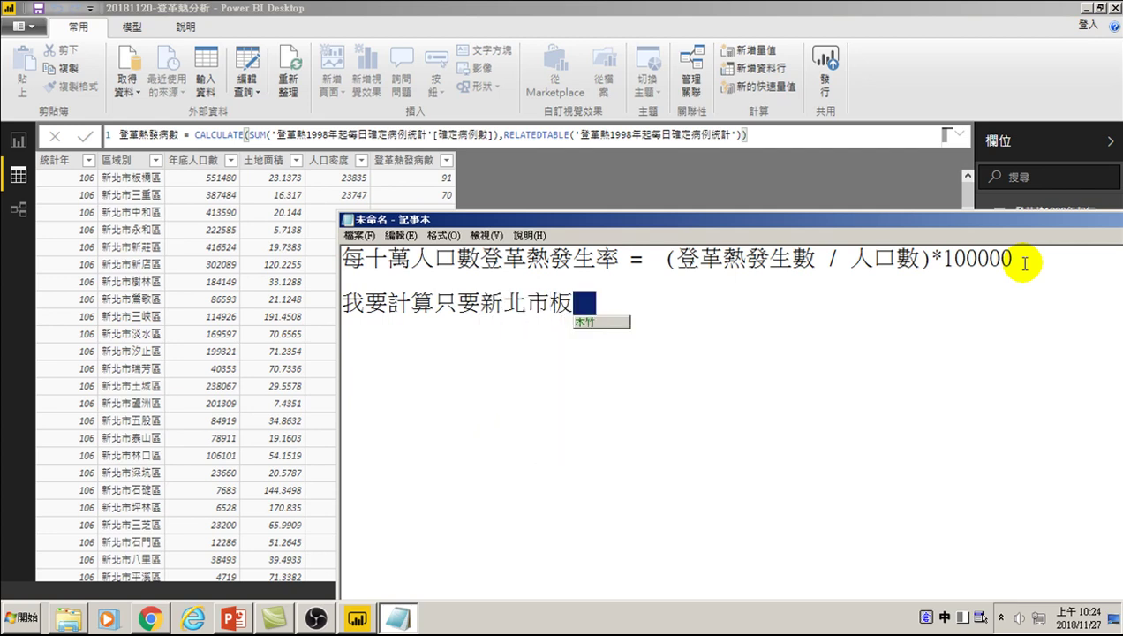
type("橋區")
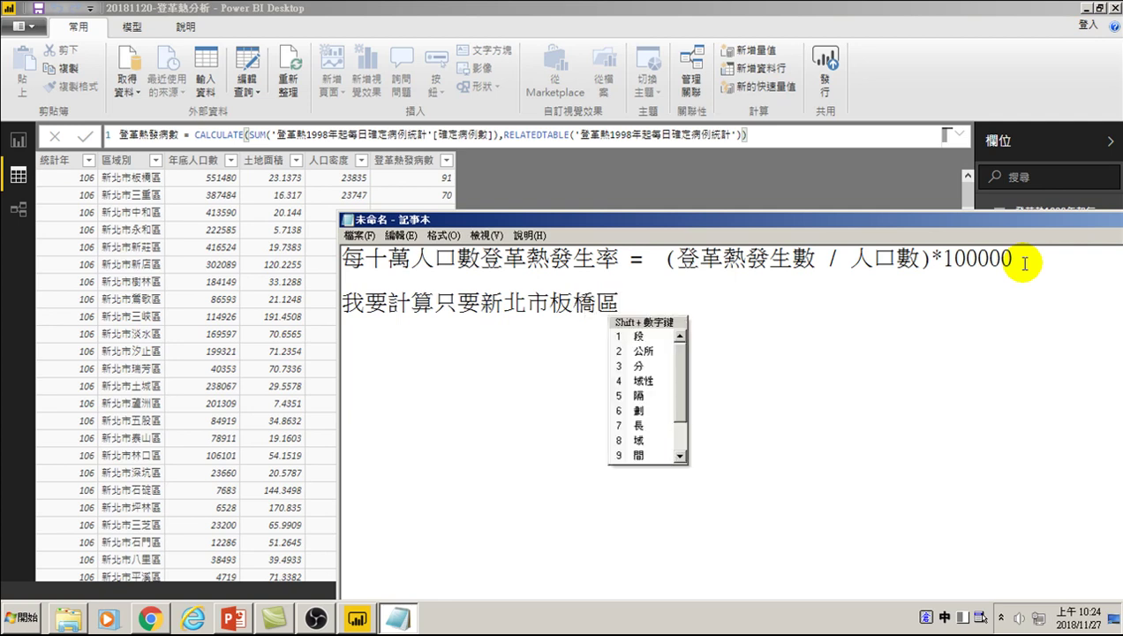
type("的")
type("no")
type("登")
type("革熱om")
key("space")
type("病")
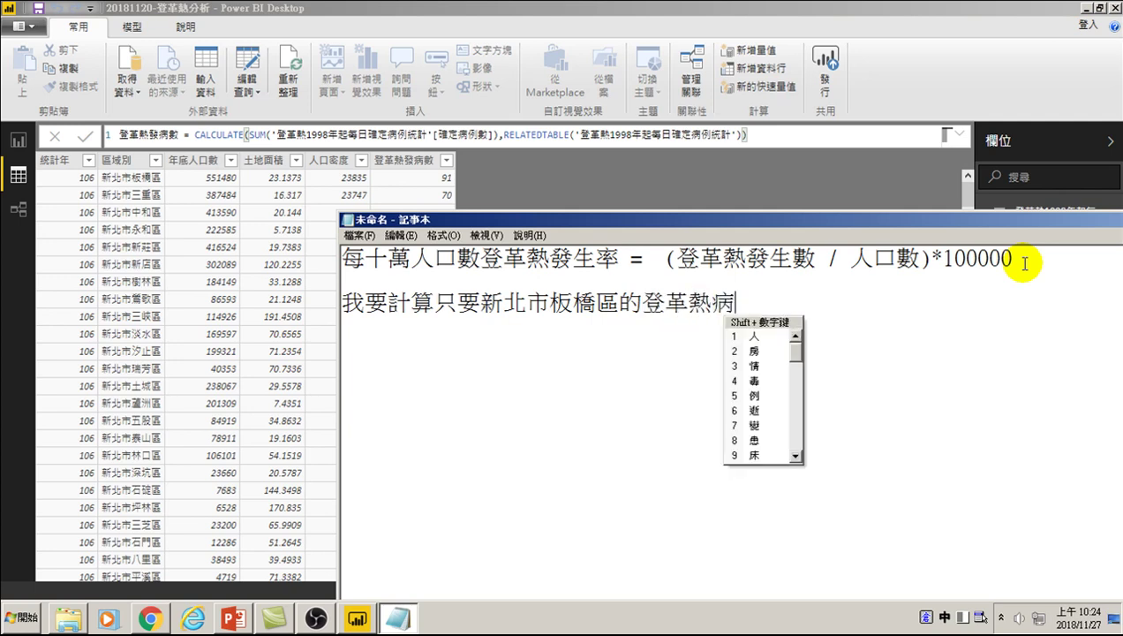
key("Escape")
key("BackSpace")
type("n")
type("發病人數")
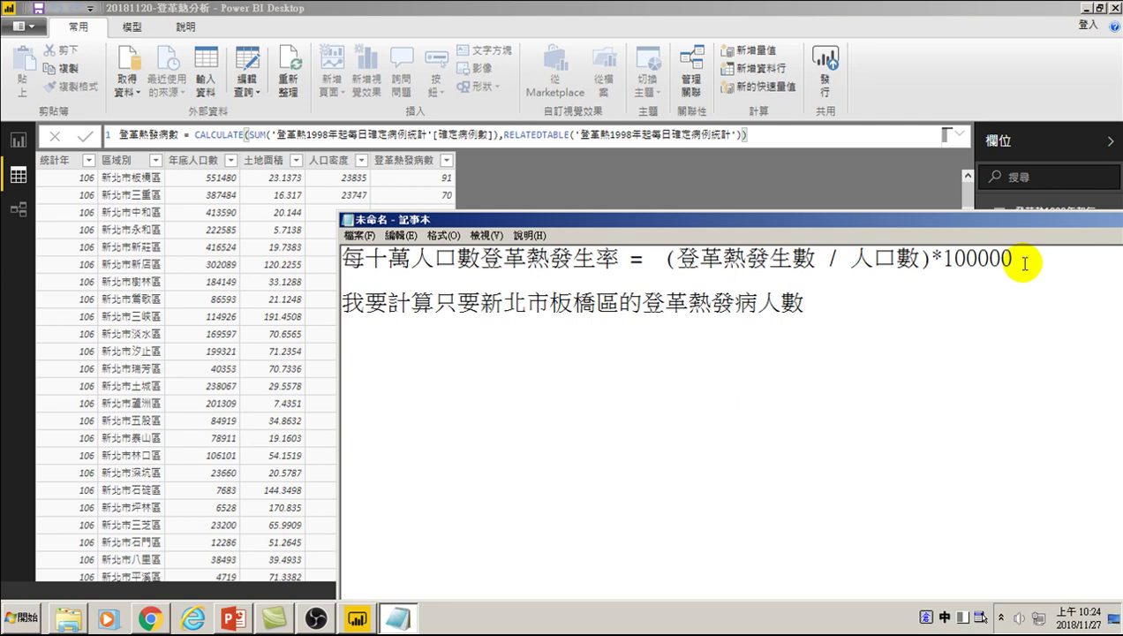
type(",y")
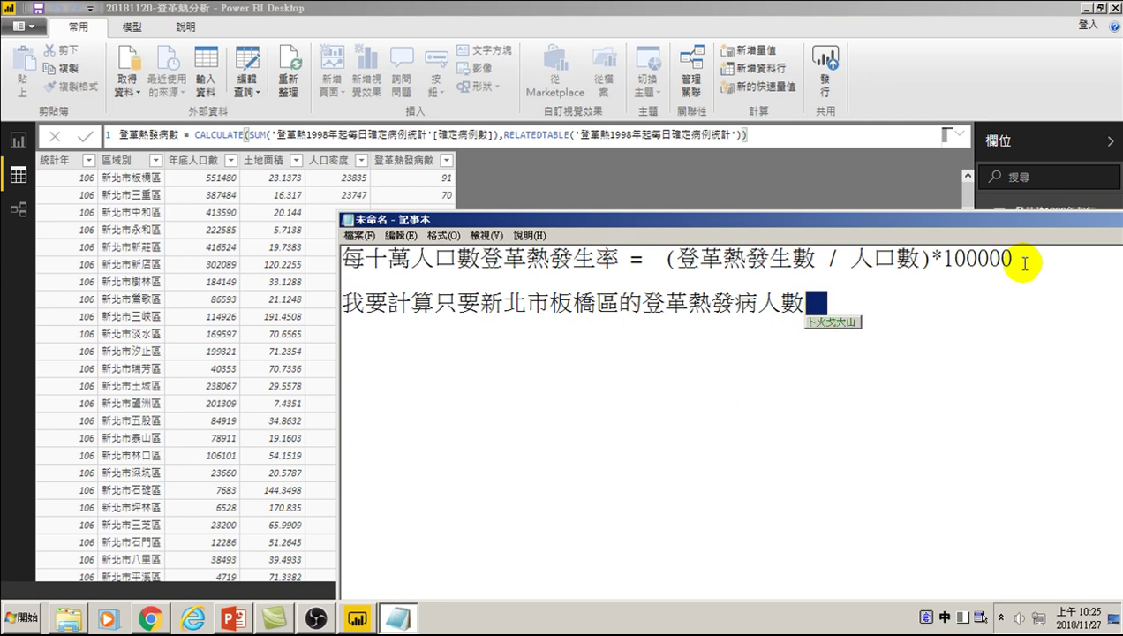
type("就加vf")
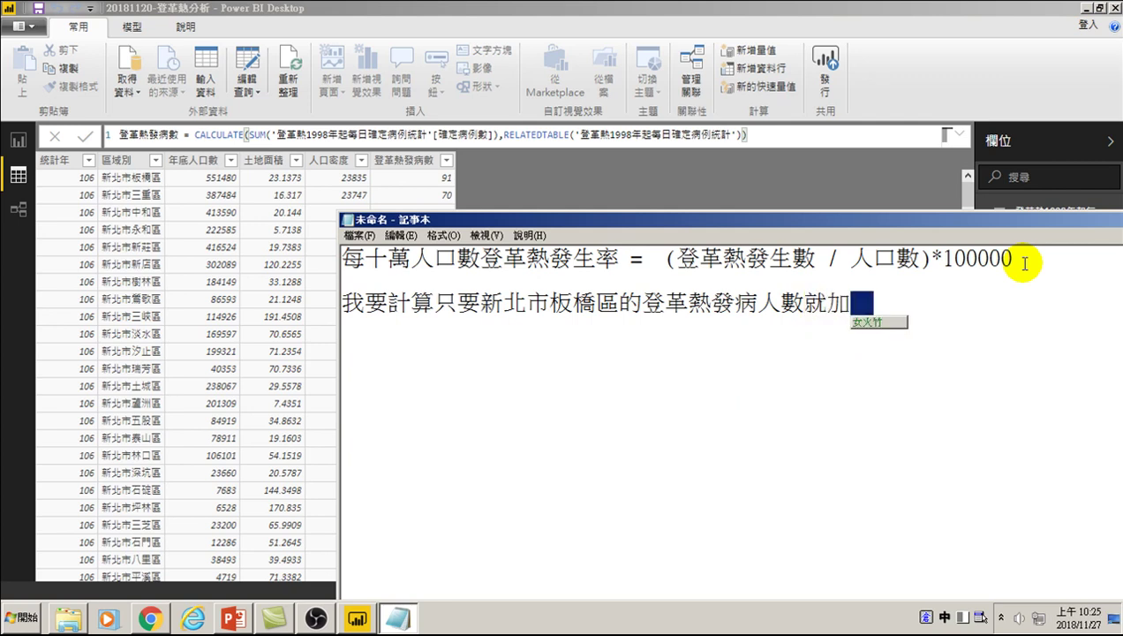
type("hwp")
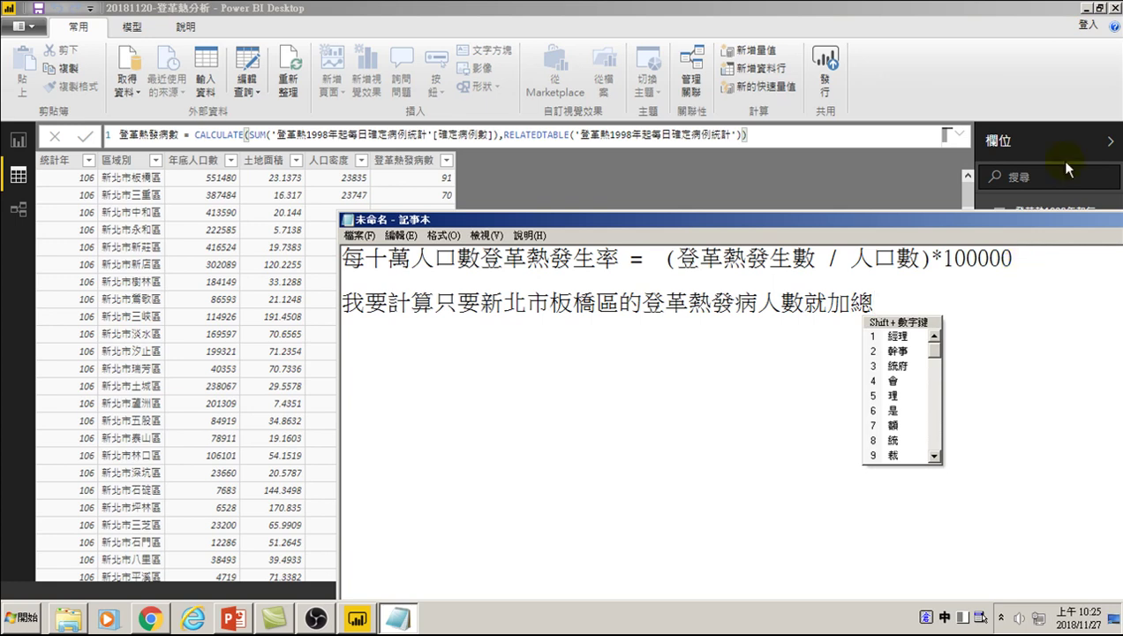
left_click_drag(827, 303, 872, 302)
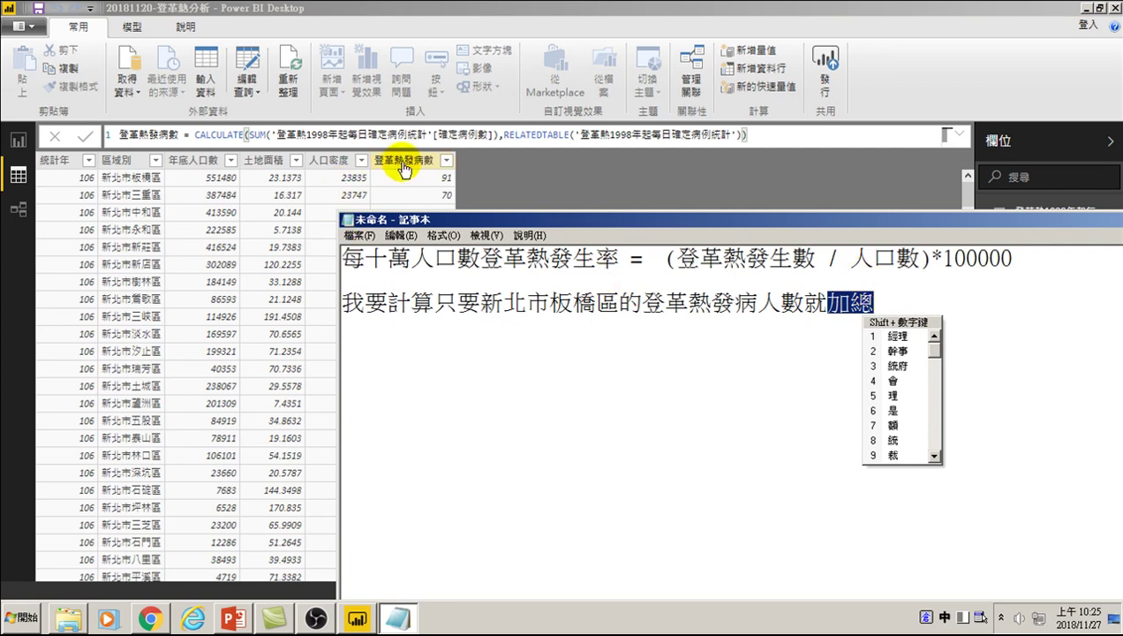
left_click(906, 302)
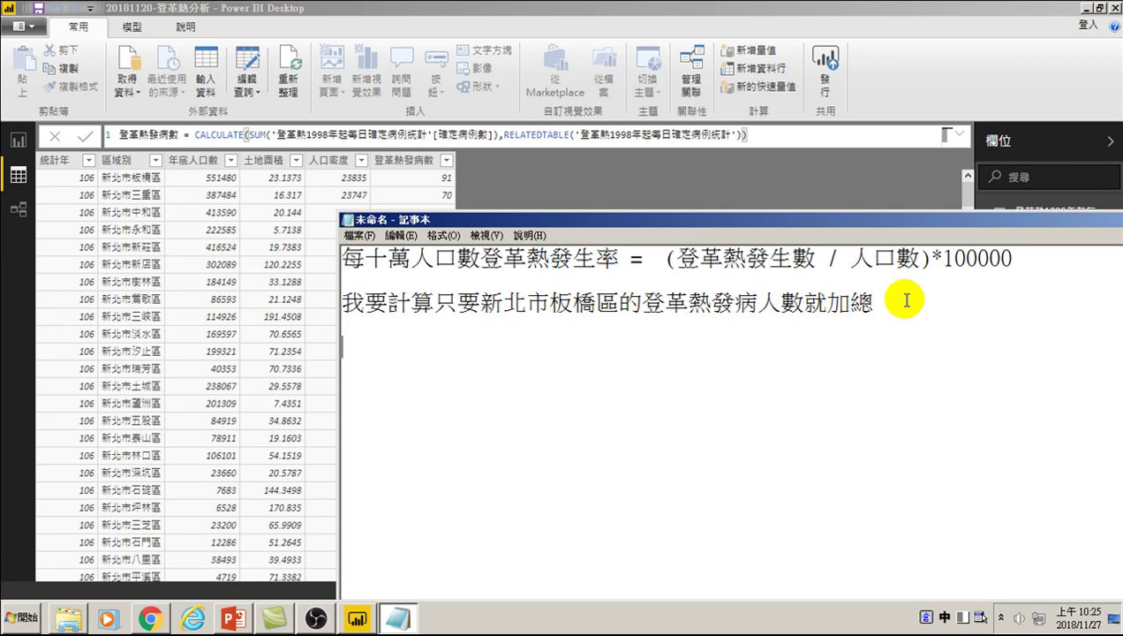
Write sum([登革熱發病數]) on a new line below the note and highlight it
key("Return")
type("ㄕㄩ")
key("ctrl+space")
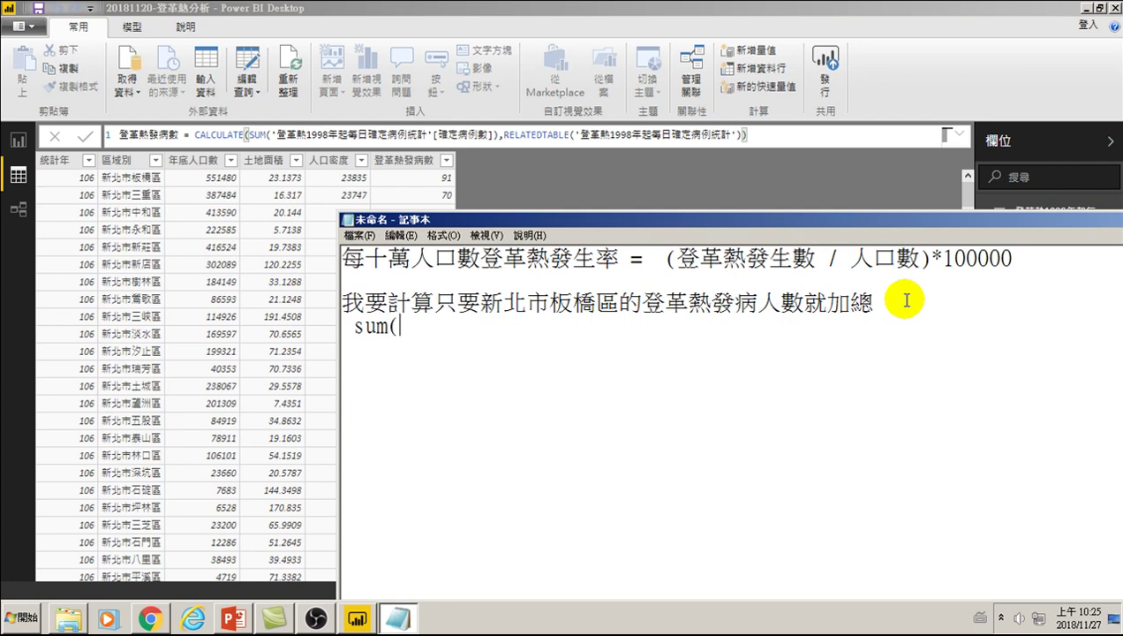
key("ctrl+space")
type("nomr")
key("space")
type("tjwj")
key("space")
type("gif")
key("space")
key("space")
type("none")
key("space")
type("kmob")
key("space")
type("lvok")
key("space")
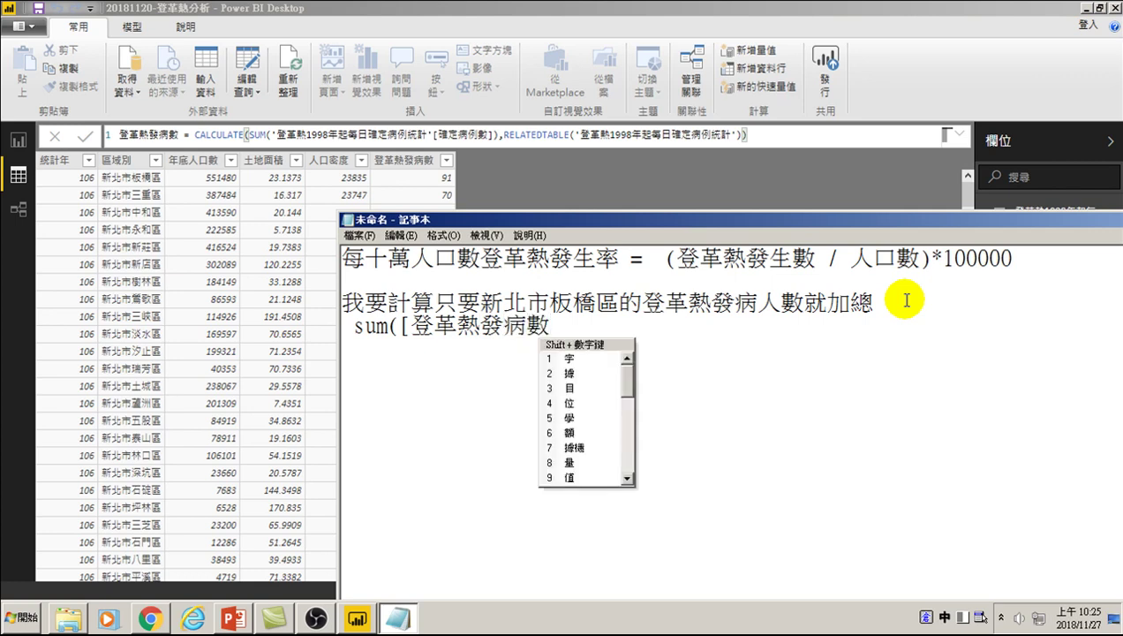
type("]")
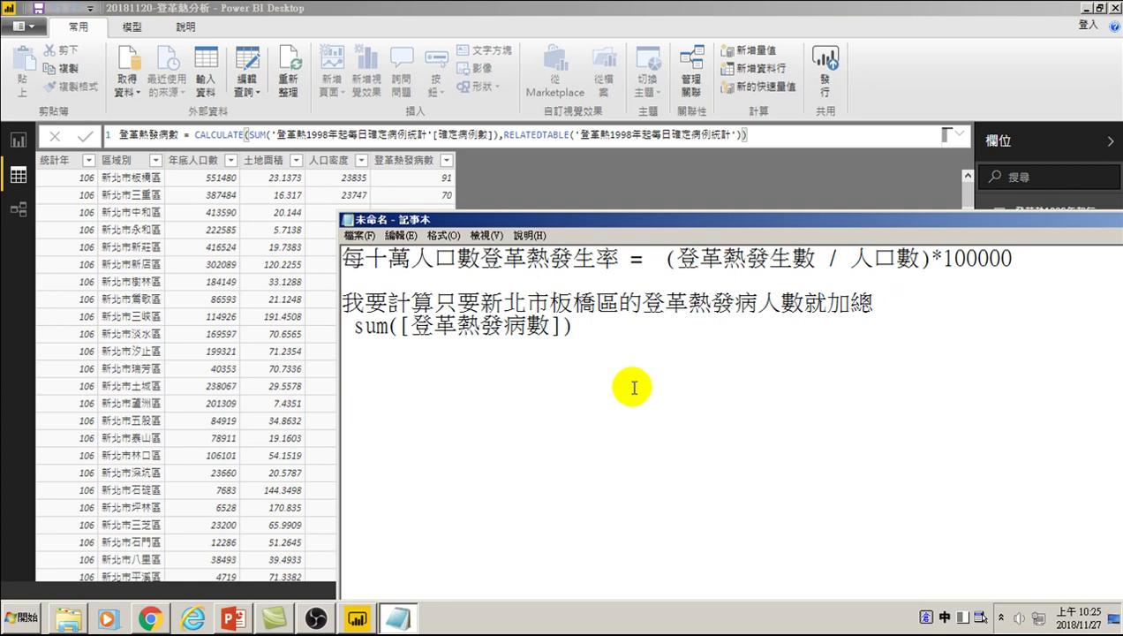
left_click_drag(350, 328, 582, 330)
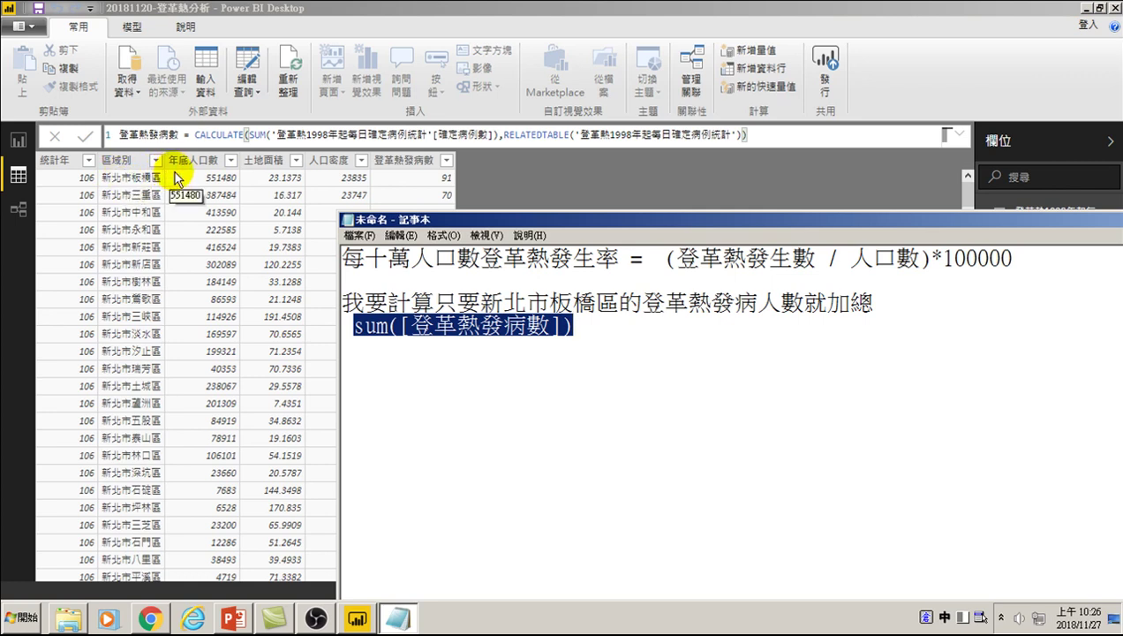
Append ,relatedtable('登革熱') after the sum expression and highlight that part
left_click(618, 328)
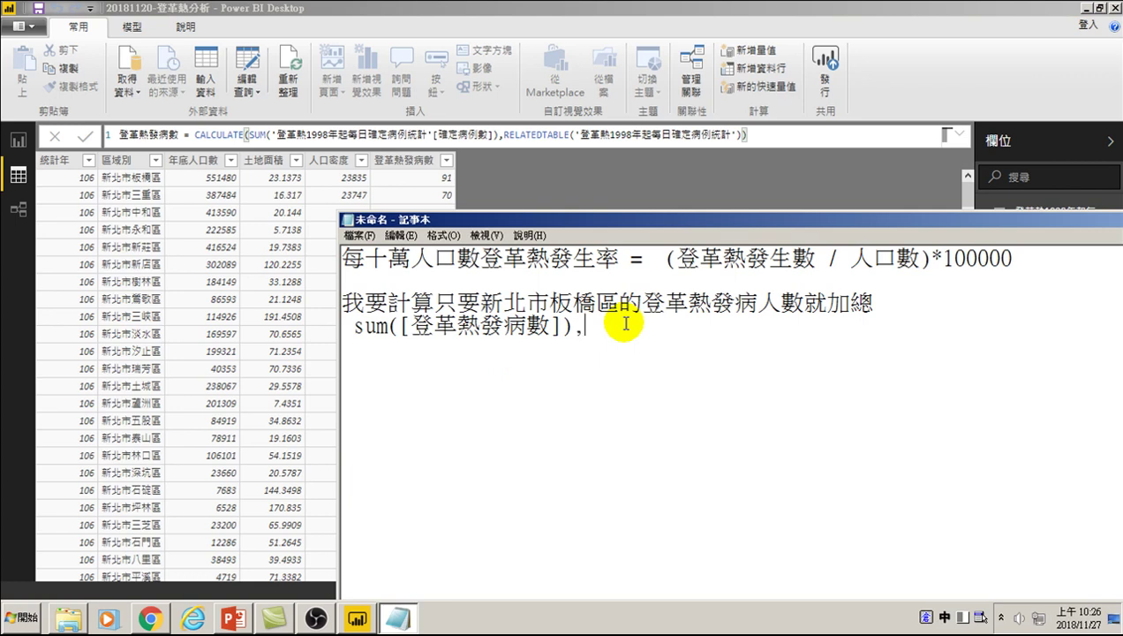
type("re")
key("Escape")
key("ctrl+space")
type("lated")
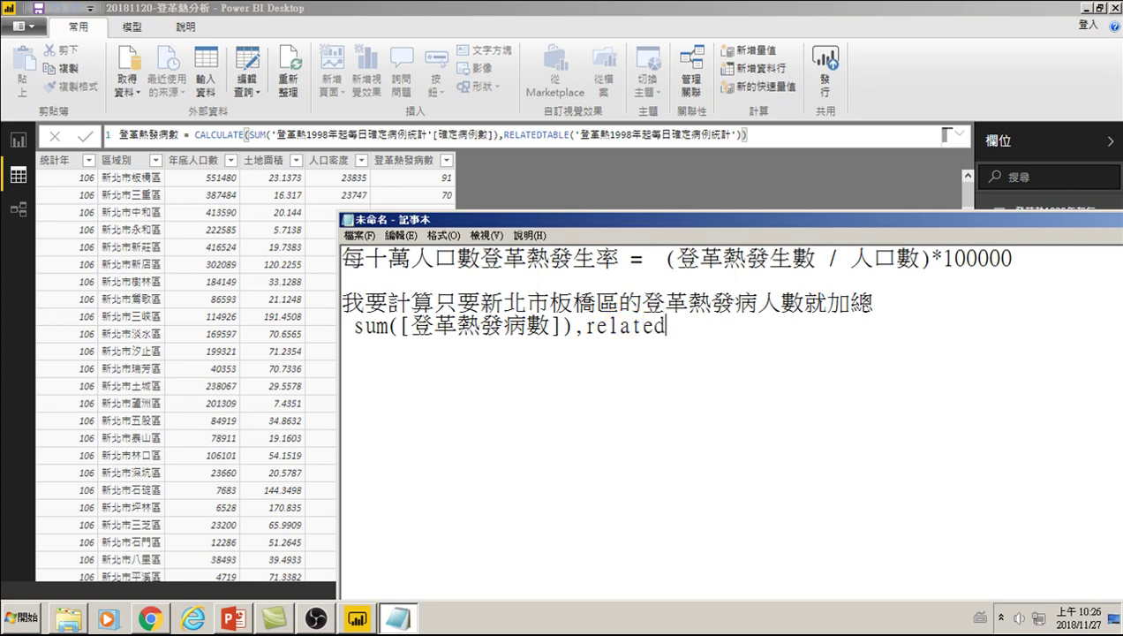
type("table")
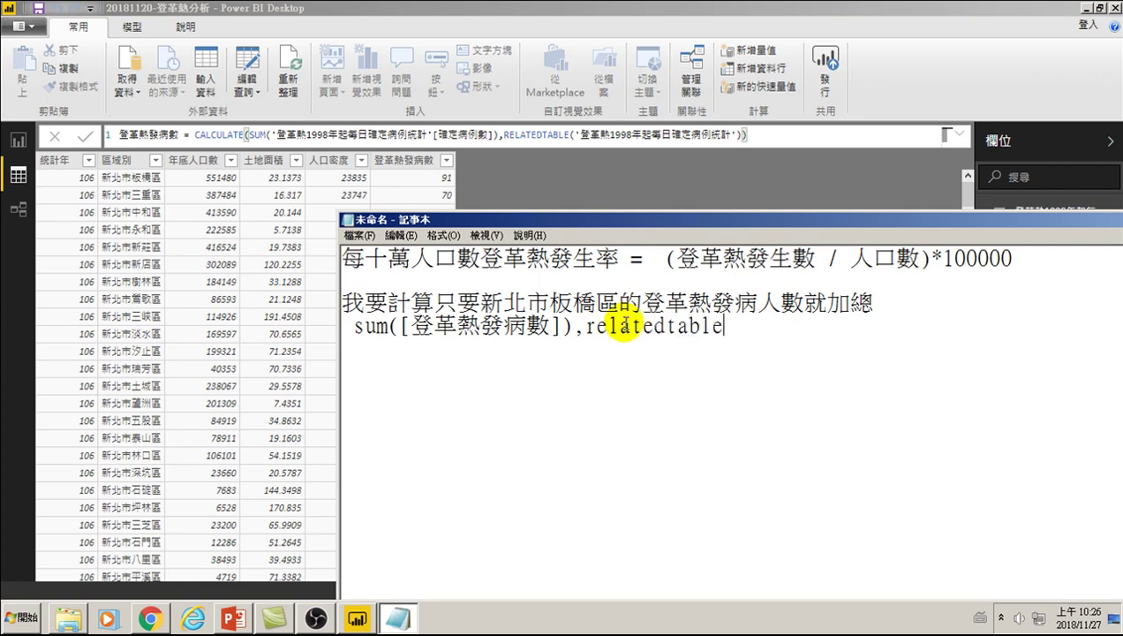
type("('")
type("no")
key("ctrl+space")
type("no")
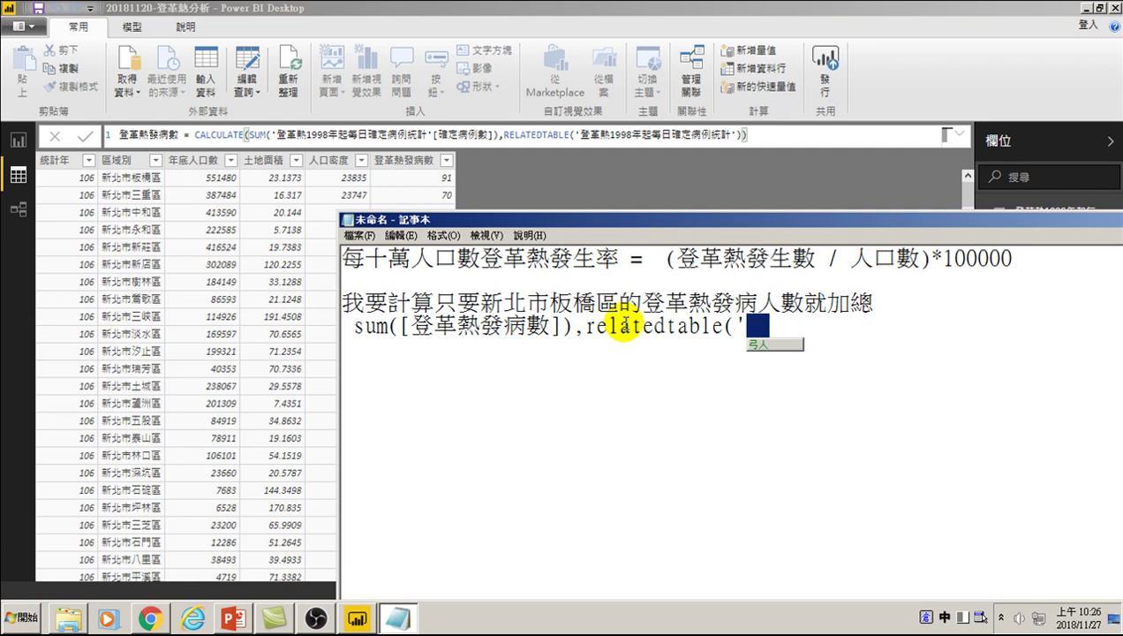
key("space")
type("tj")
key("space")
type("gif")
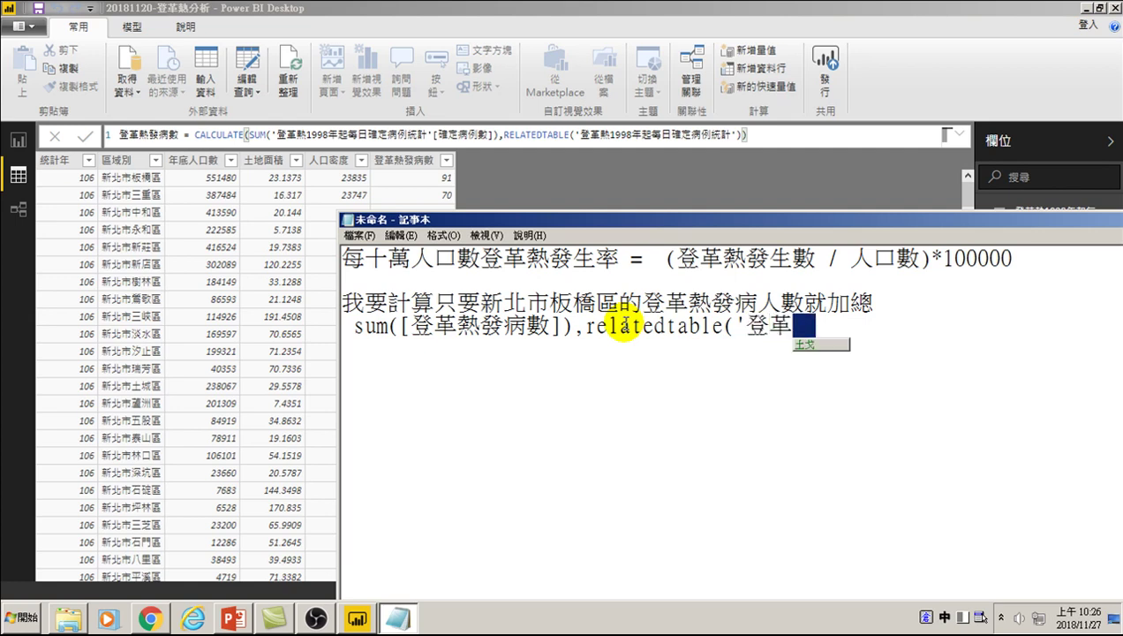
key("space")
type("'")
key("ctrl+space")
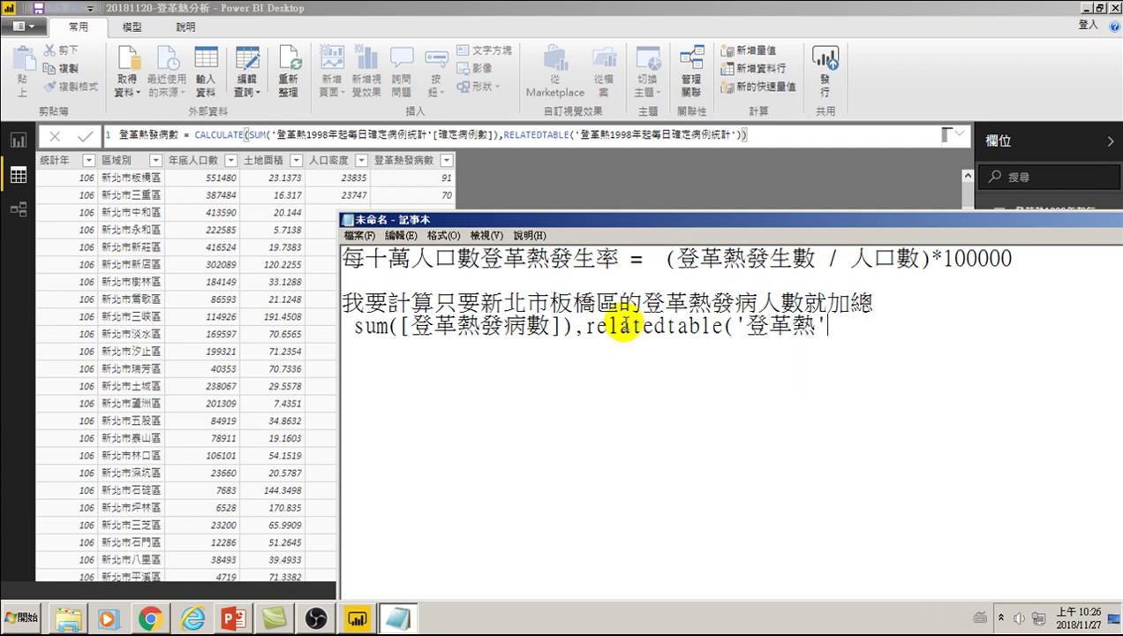
type(")")
left_click_drag(586, 326, 838, 326)
Wrap the line in calculate( … ) and highlight the complete formula
left_click(352, 326)
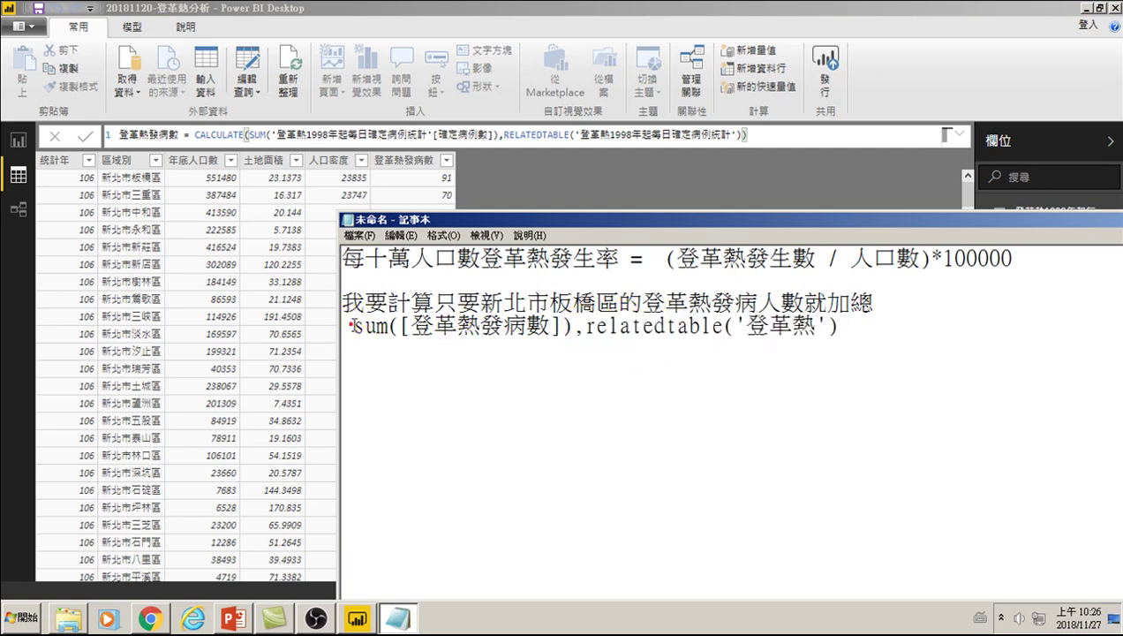
type("calculate(")
key("End")
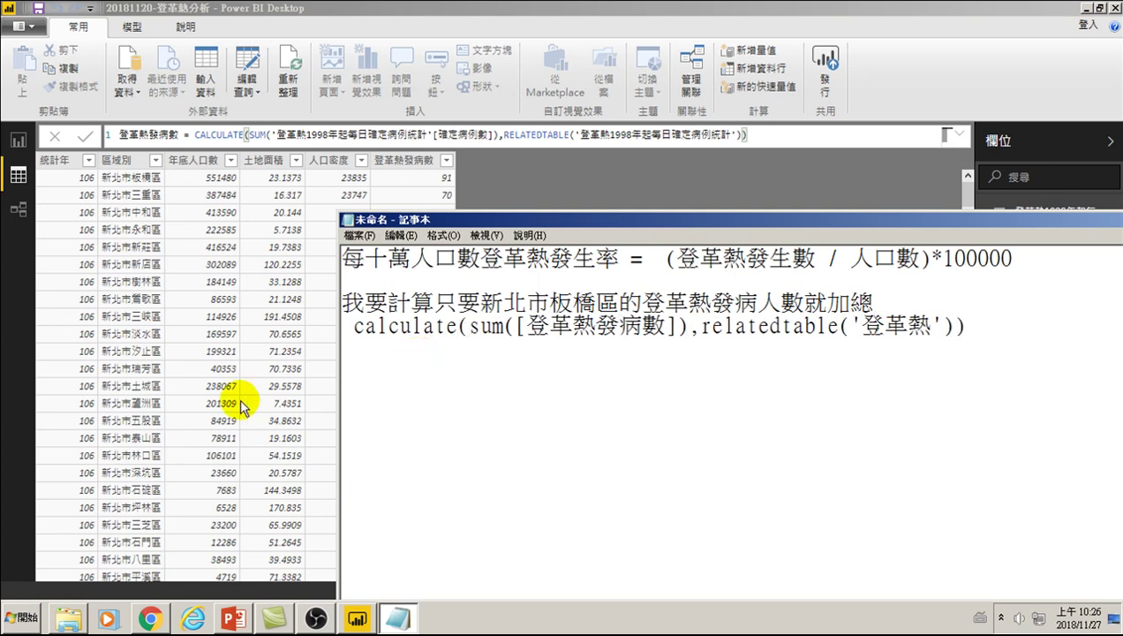
left_click_drag(353, 326, 971, 329)
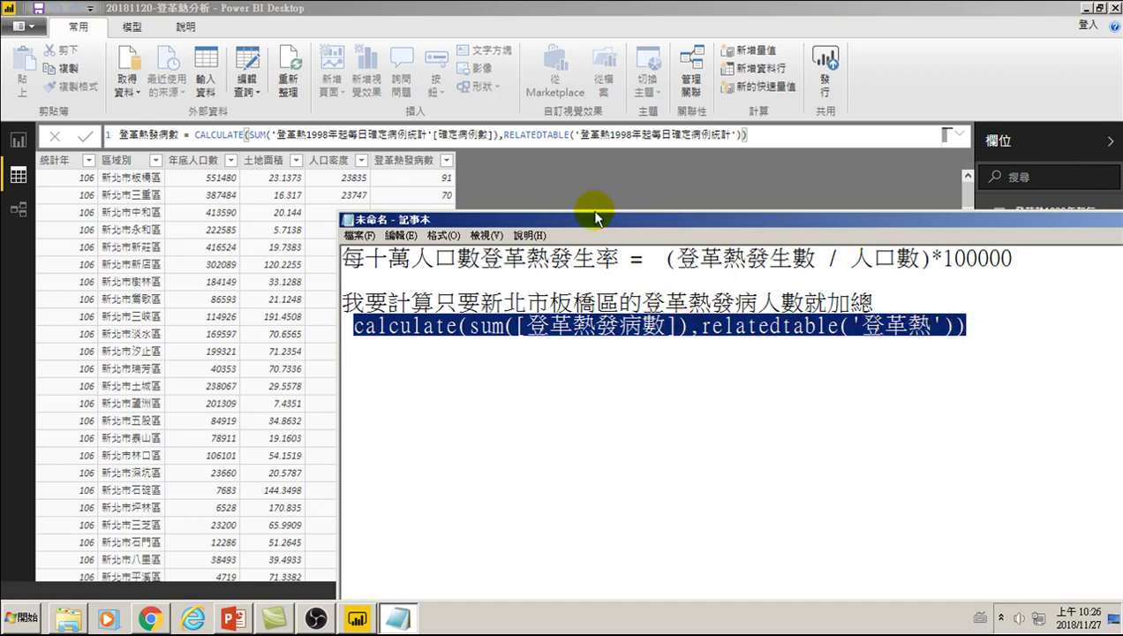
Move the Notepad window down and right to reveal more of the Power BI district table
left_click_drag(583, 219, 671, 246)
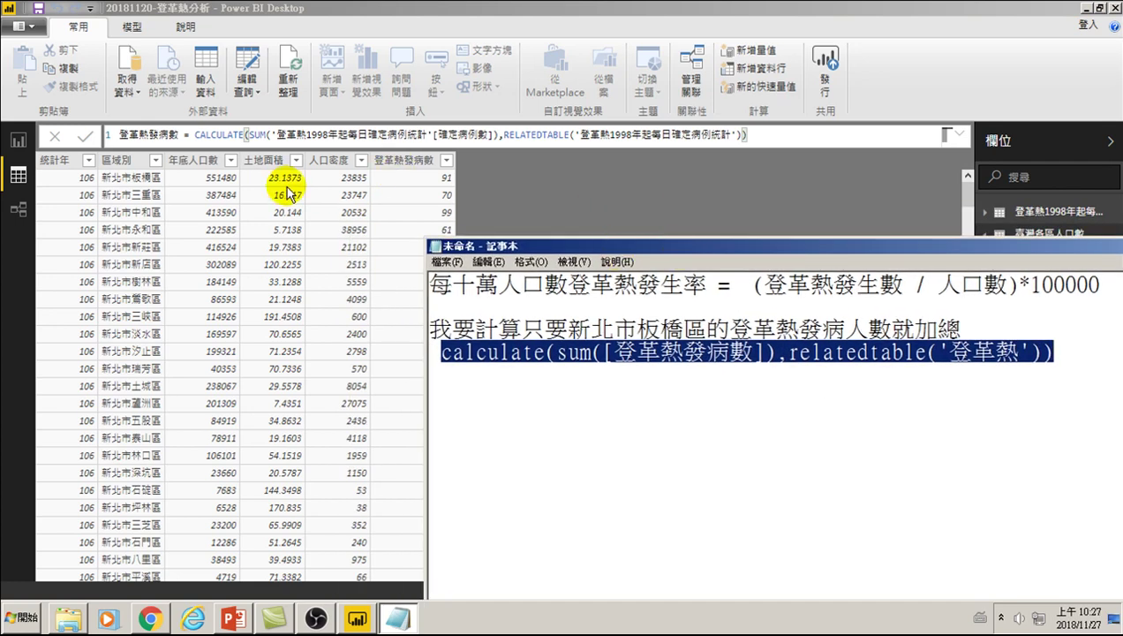